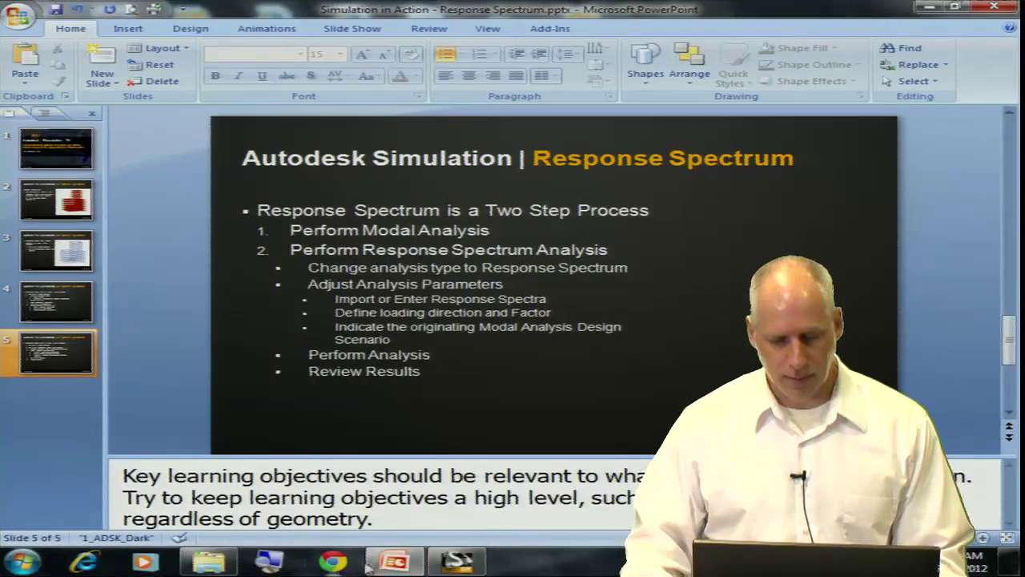
- Leave the PowerPoint slides and bring up the Autodesk Simulation FEA Editor with the building model
left_click(461, 563)
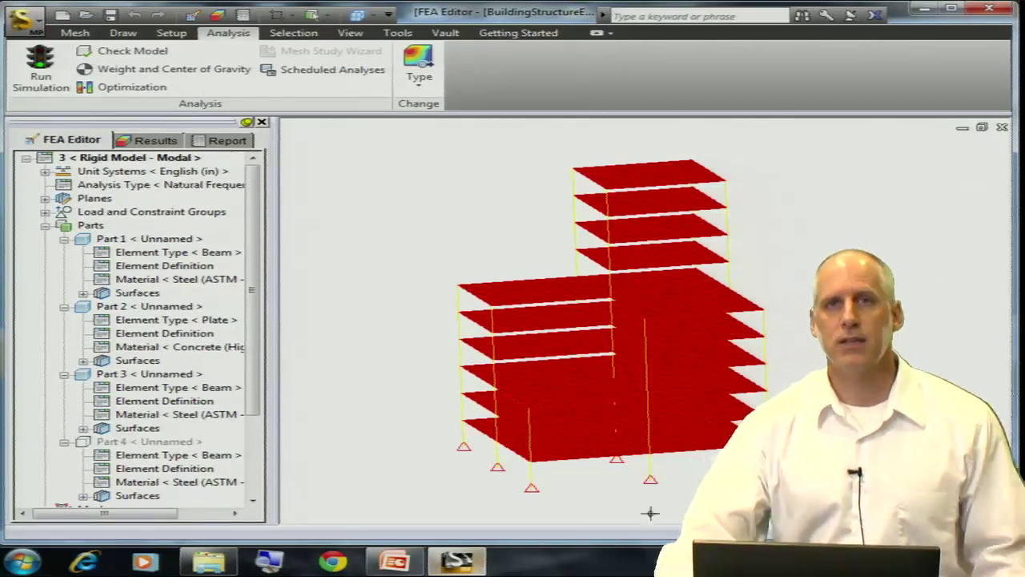
- Orbit the building to a straight front view and select the vertices at the three column bases
mouse_move(705, 422)
left_mouse_down()
mouse_move(696, 392)
mouse_move(620, 424)
mouse_move(588, 417)
mouse_move(727, 408)
mouse_move(721, 417)
left_mouse_up()
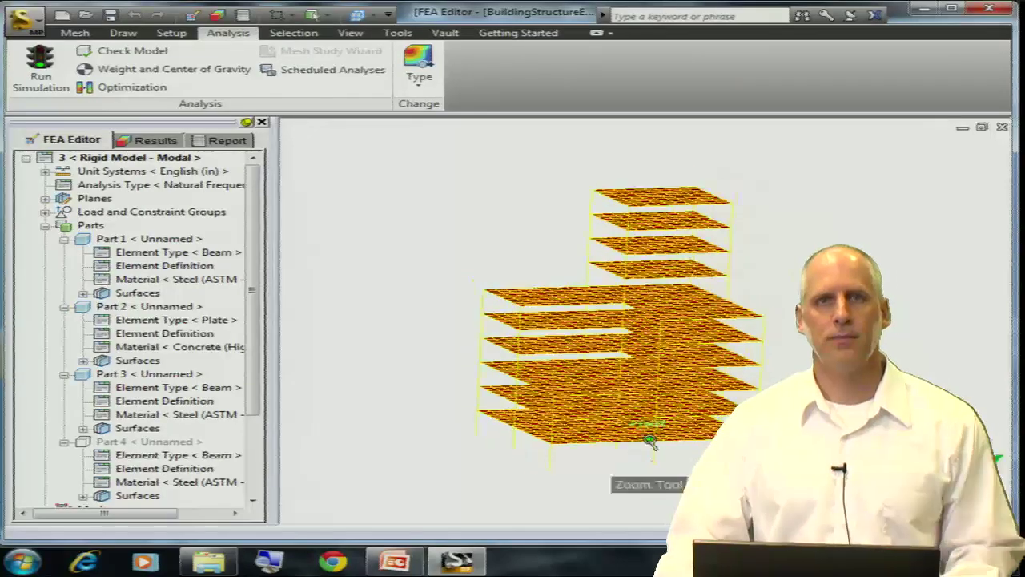
mouse_move(653, 435)
left_mouse_down()
mouse_move(662, 348)
mouse_move(652, 343)
mouse_move(662, 383)
mouse_move(641, 363)
mouse_move(623, 366)
left_mouse_up()
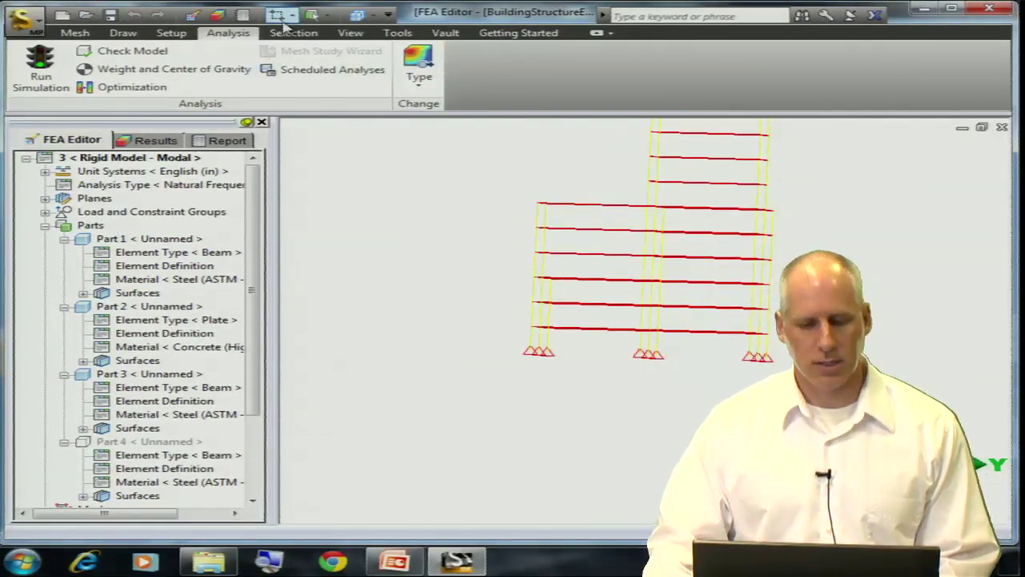
left_click(308, 15)
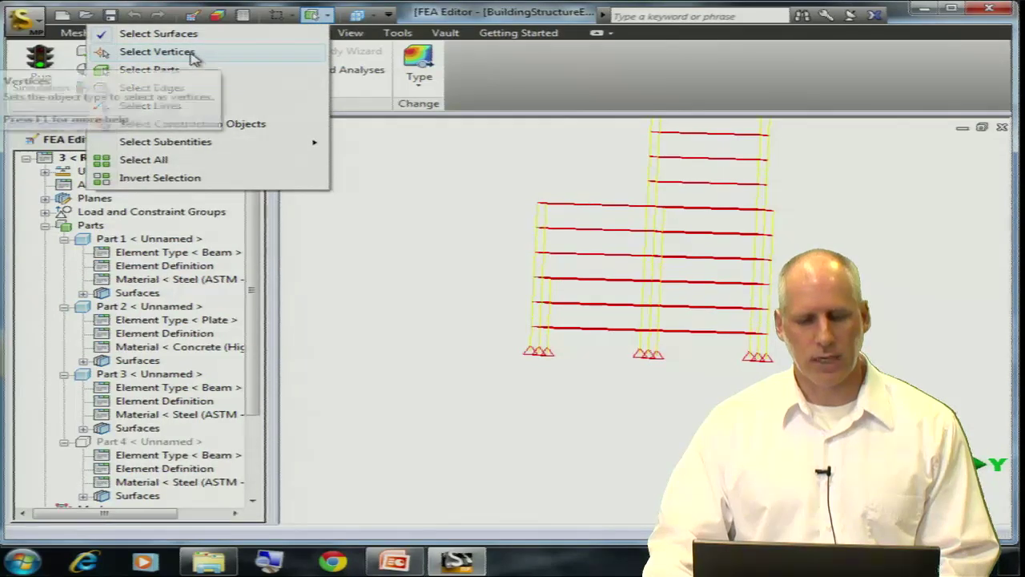
left_click(192, 53)
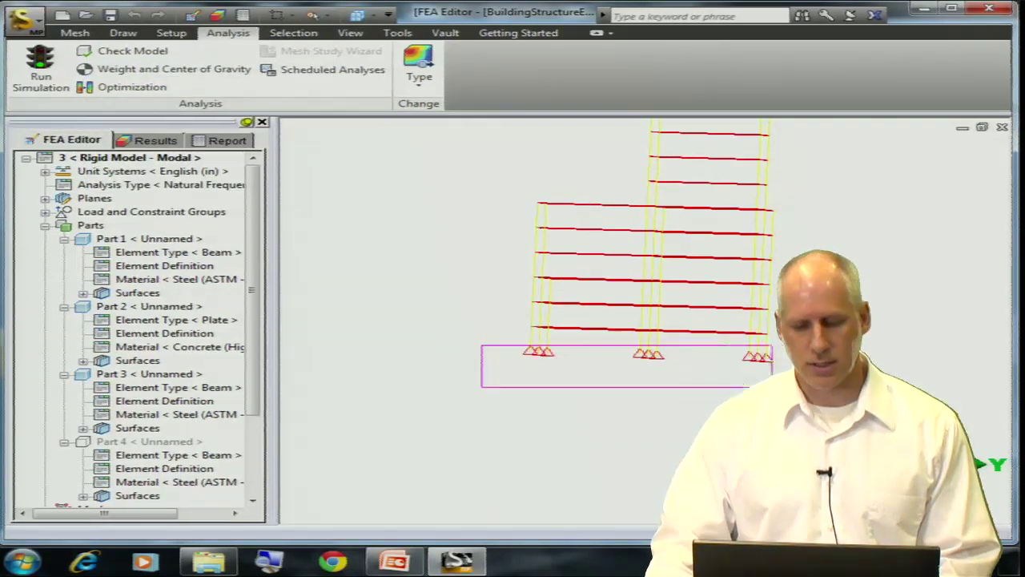
left_click(558, 373)
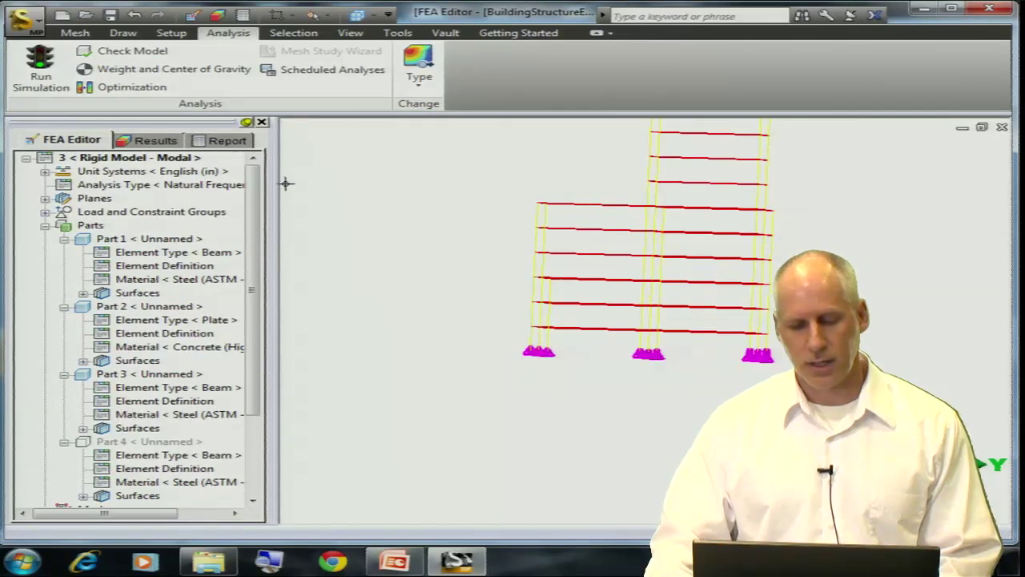
right_click(346, 187)
mouse_move(384, 231)
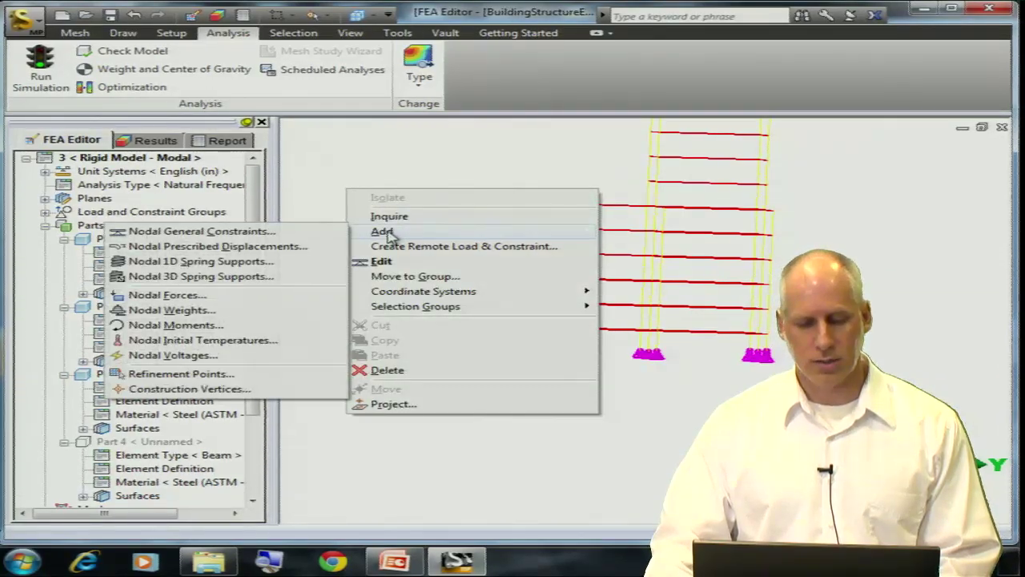
left_click(240, 231)
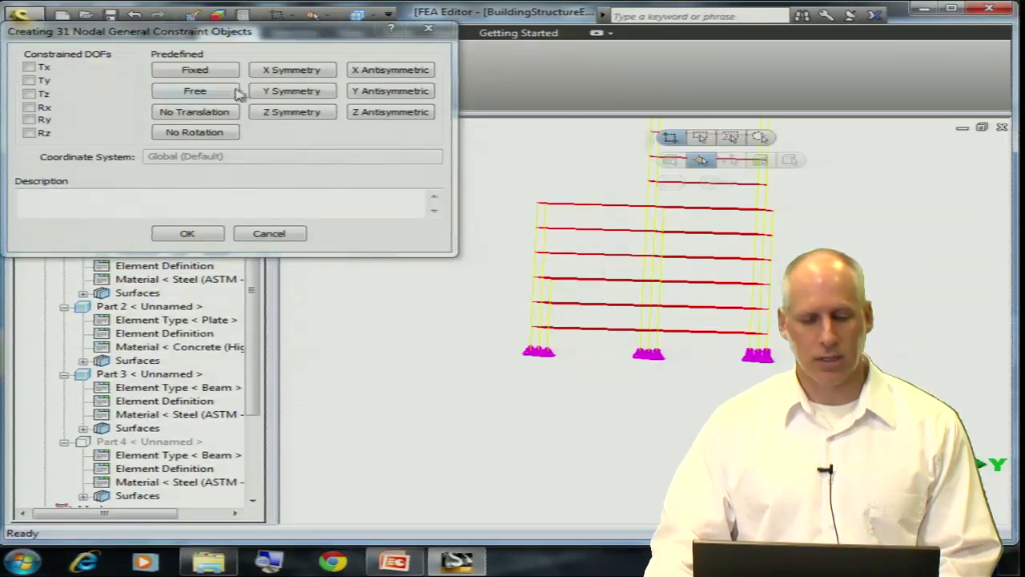
left_click(300, 238)
middle_click_drag(430, 350, 485, 469, "shift")
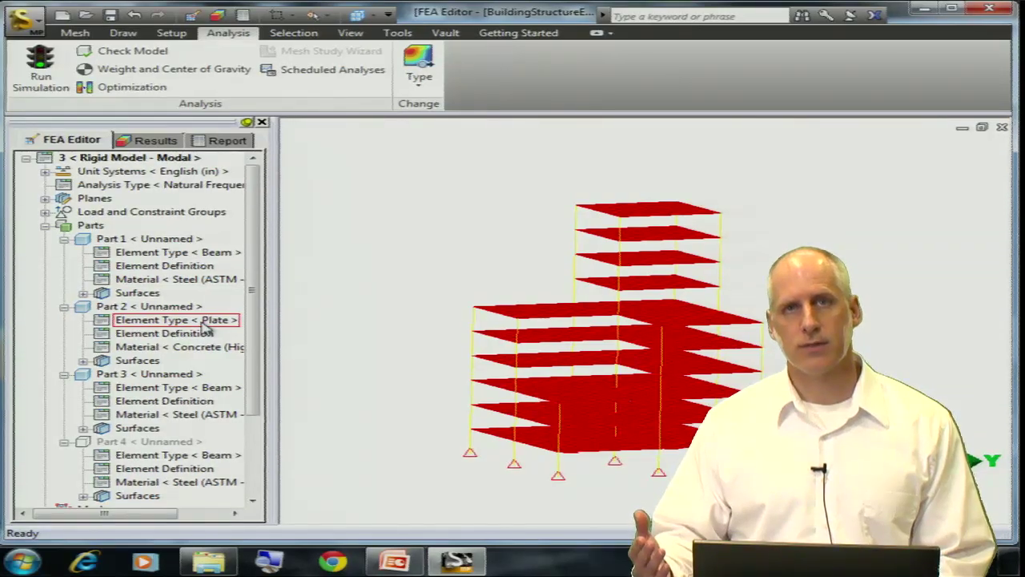
- Run the 5-mode modal analysis and open its report, first mode 0.153309 cycles/s
left_click(237, 278)
left_click_drag(253, 282, 255, 343)
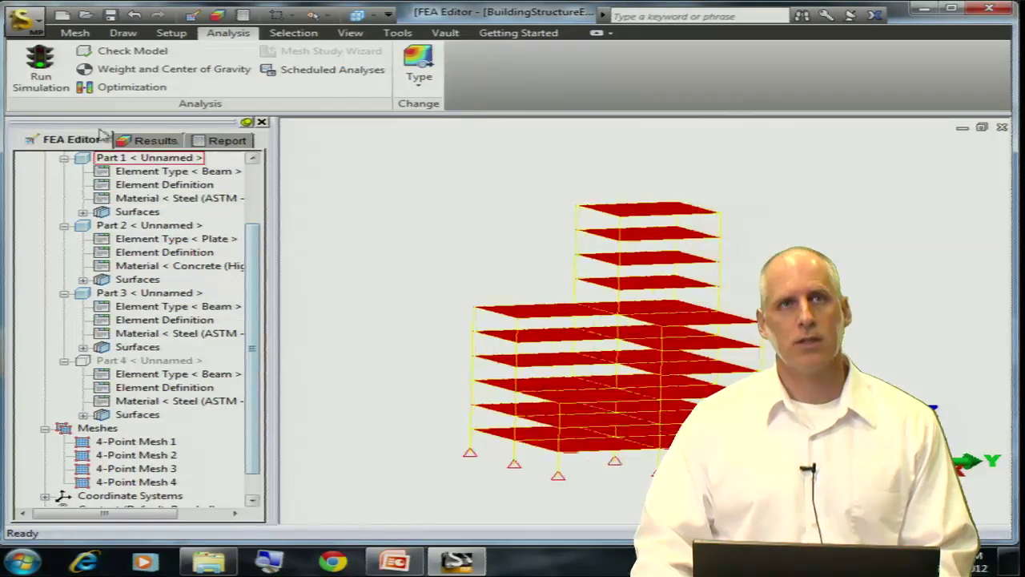
left_click(40, 71)
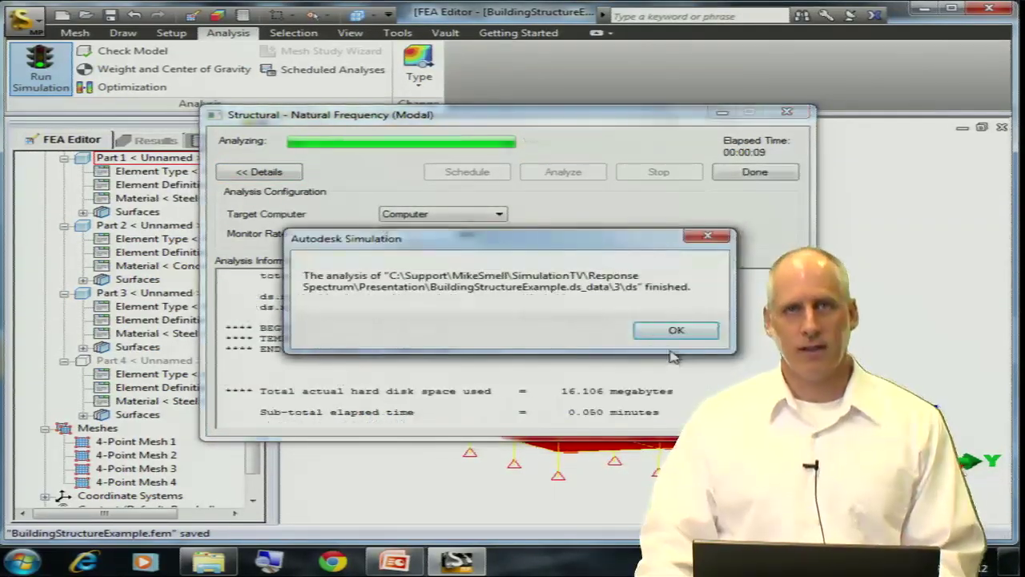
left_click(681, 331)
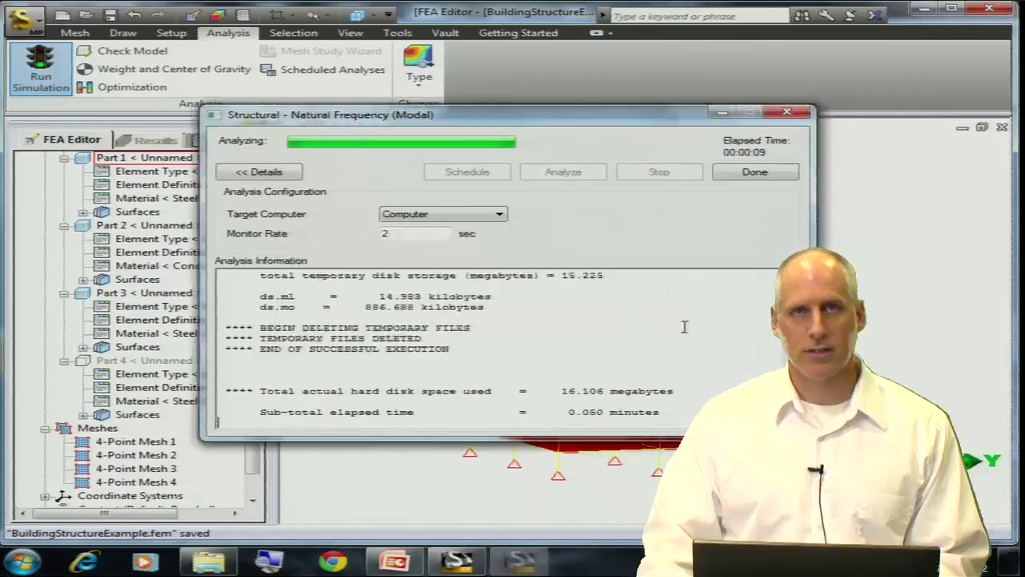
left_click(753, 172)
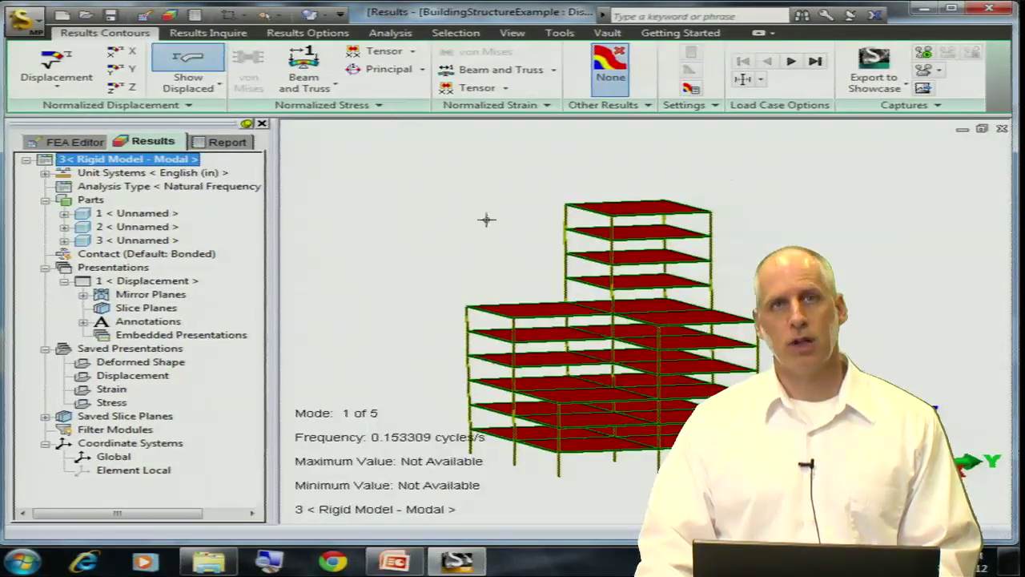
left_click(224, 142)
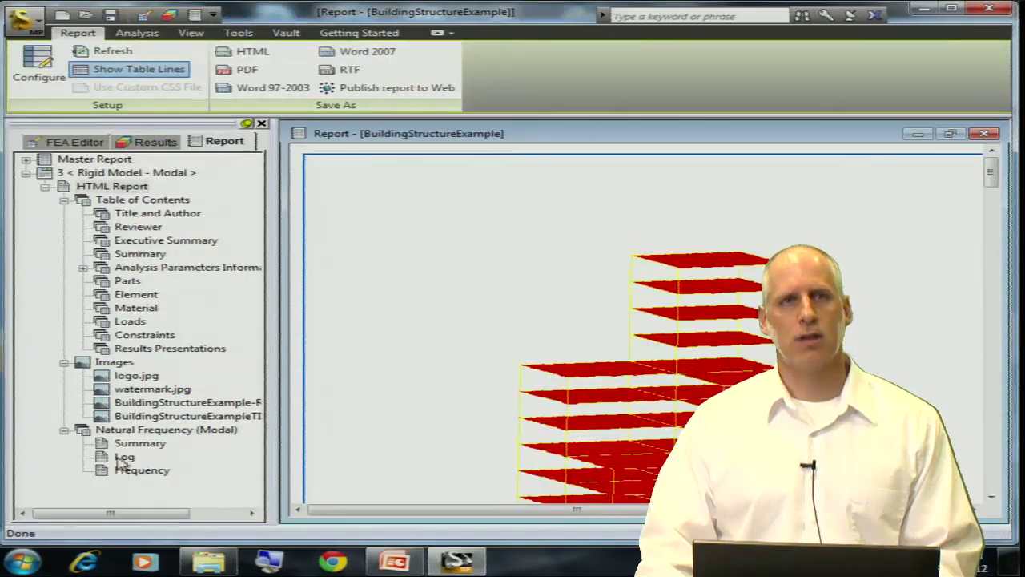
- Check the modal log's participation factors (87.67% X-direction mass captured), then return to the editor
left_click(123, 458)
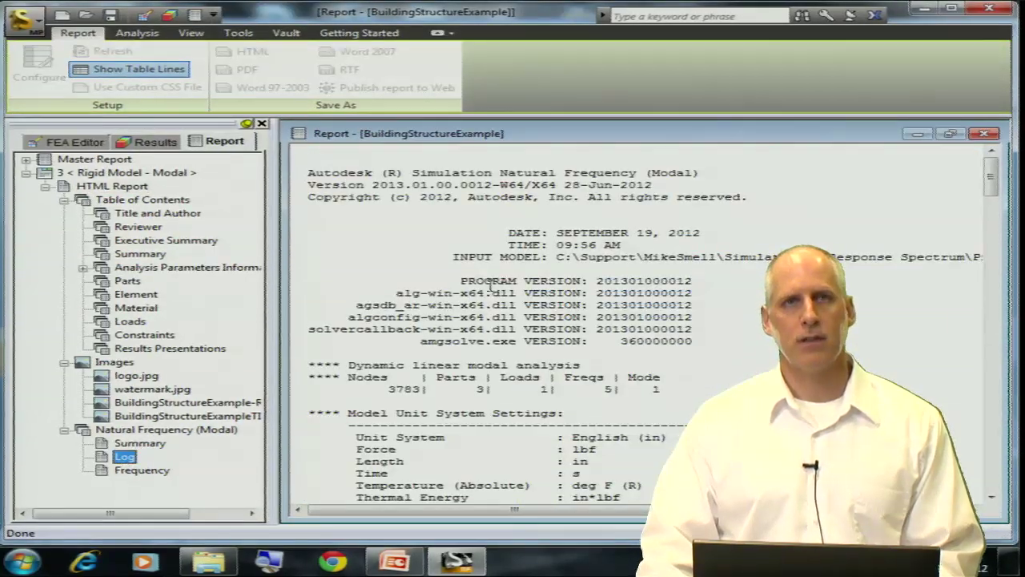
scroll(426, 270, "down", 20)
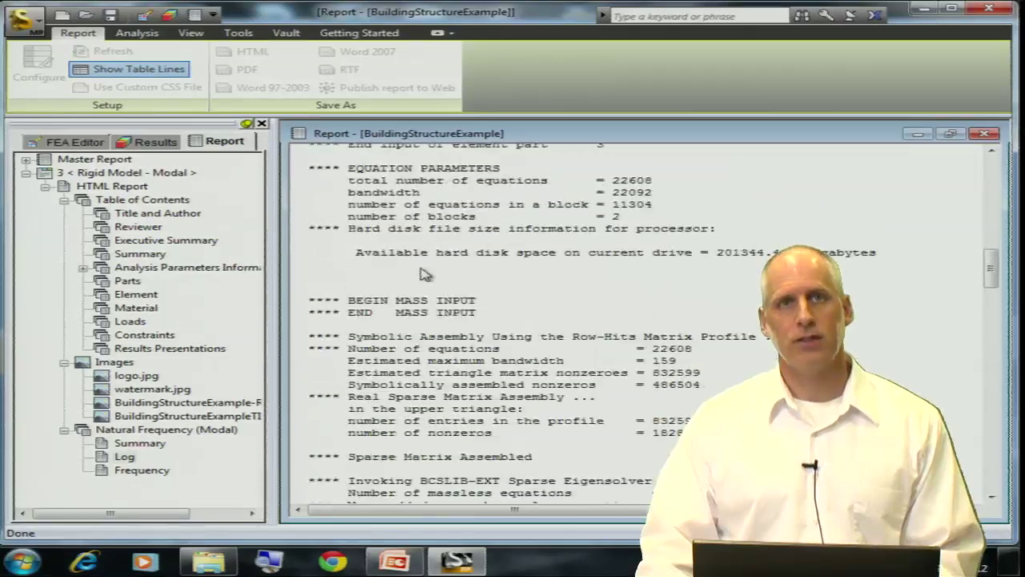
scroll(422, 270, "down", 6)
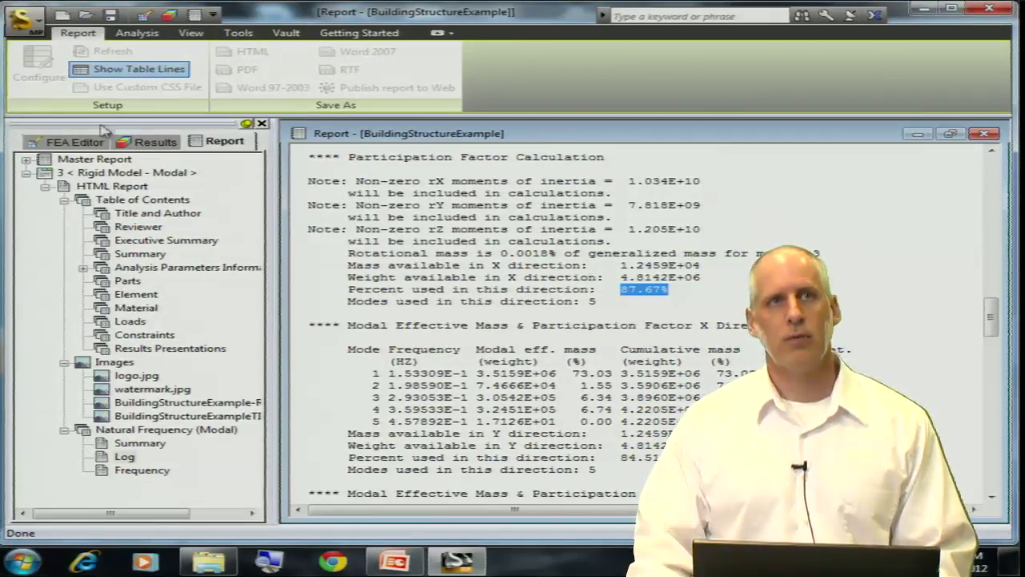
left_click(75, 142)
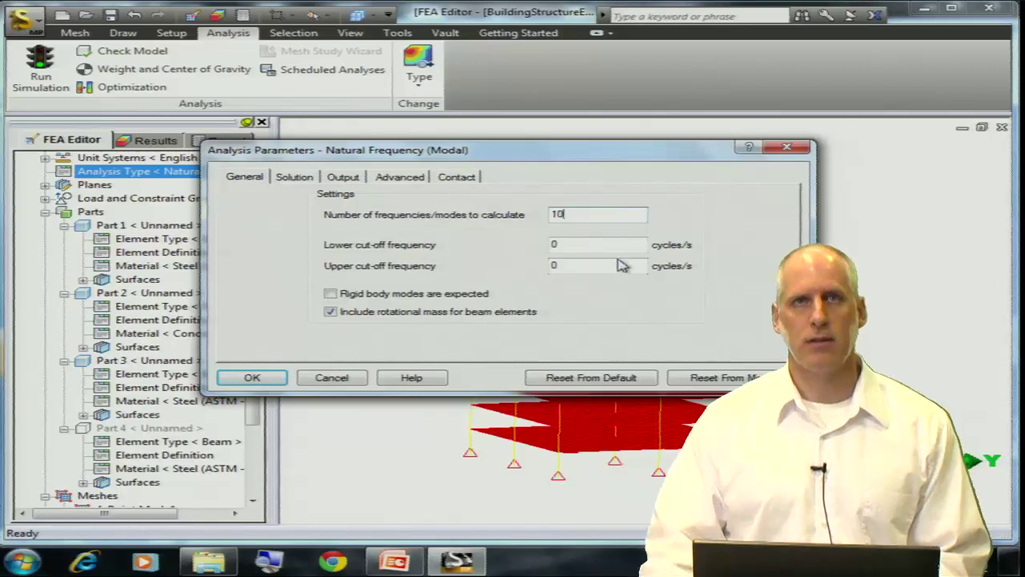
- Set the modal analysis to 10 modes and rerun it
left_click(253, 378)
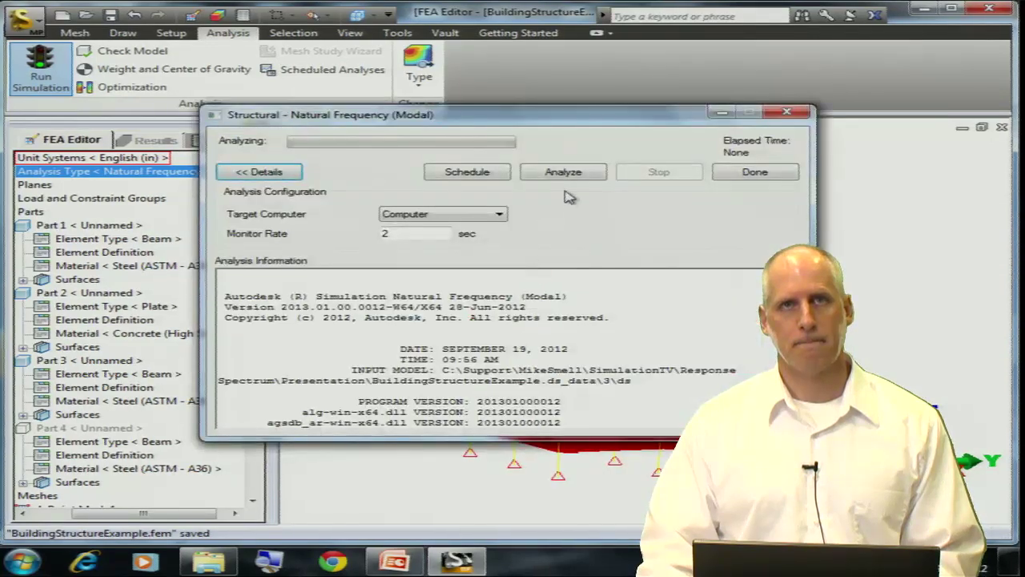
left_click(570, 173)
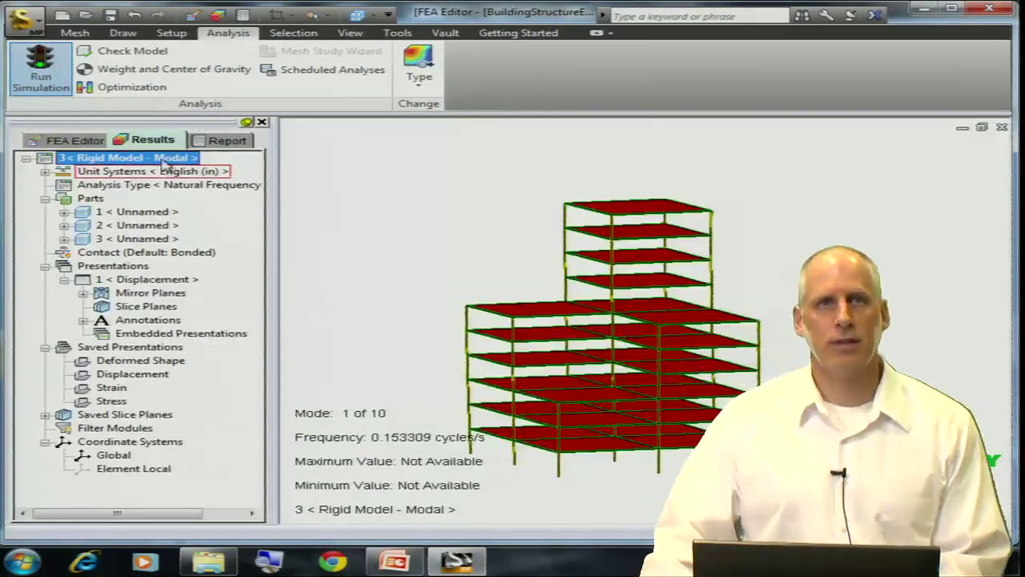
- Review the 10-mode log showing 96.72% X-direction mass captured, then return to the editor
left_click(227, 140)
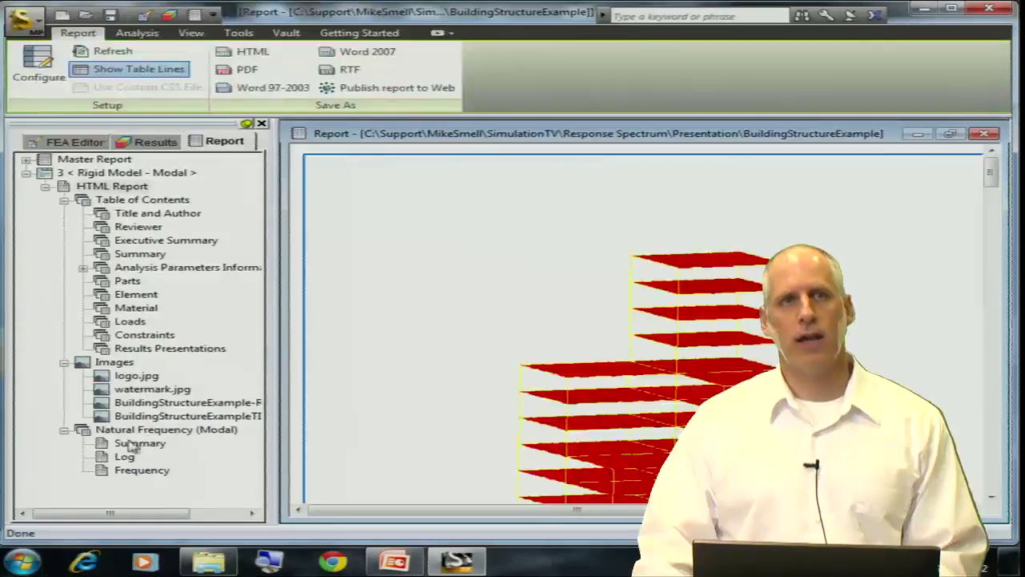
left_click(124, 456)
scroll(399, 325, "down", 20)
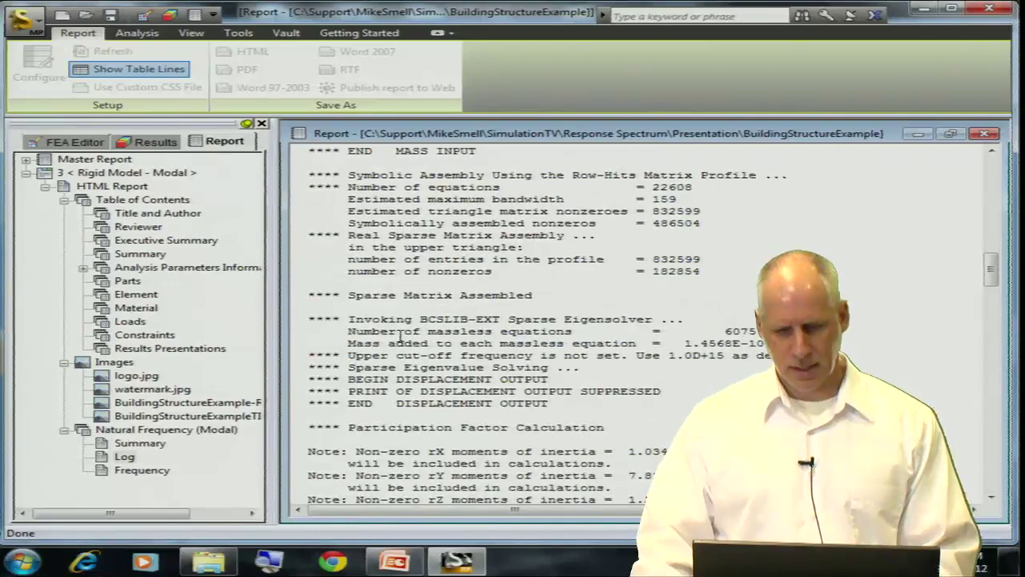
scroll(398, 336, "down", 5)
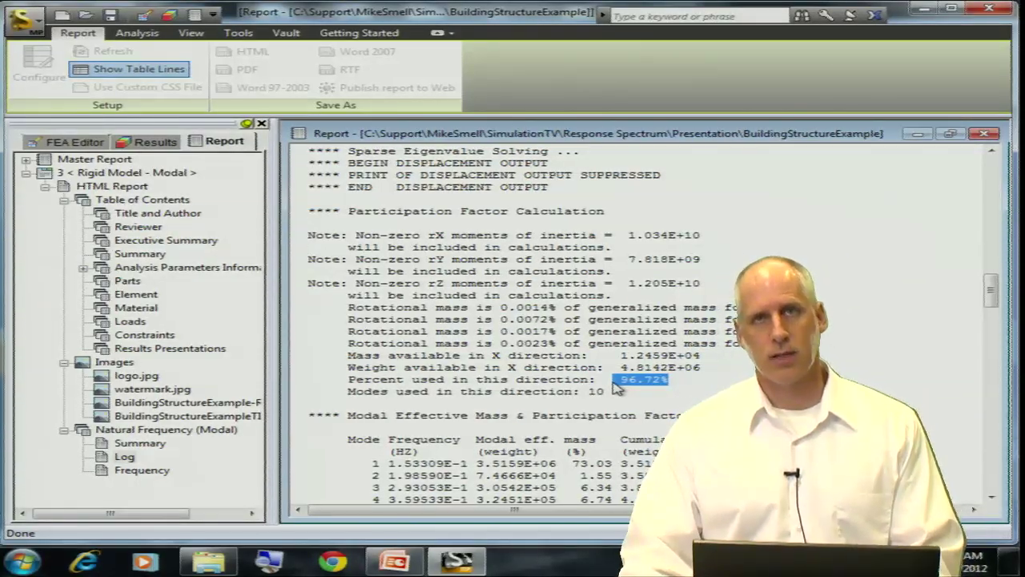
left_click(69, 142)
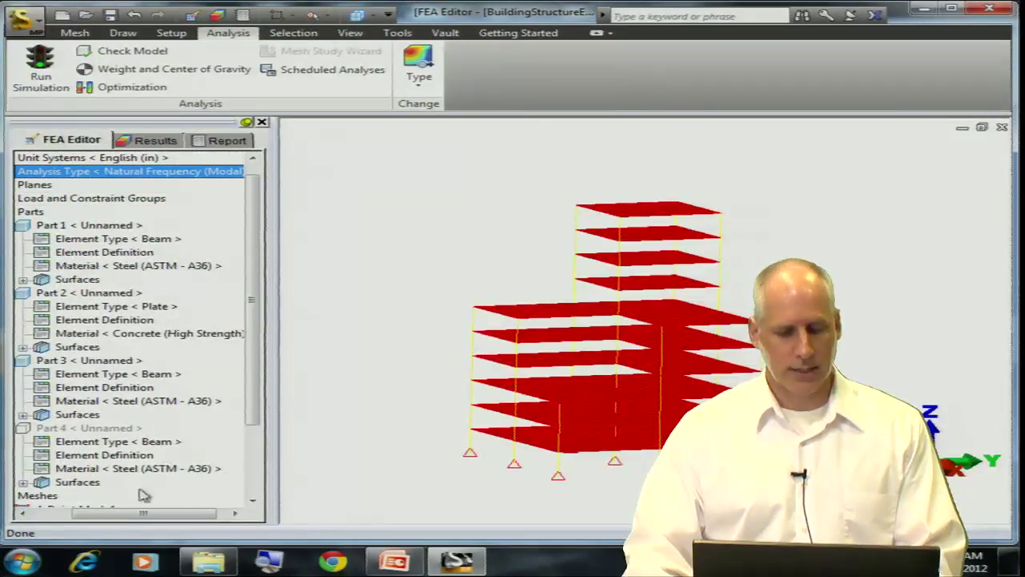
- Change the analysis type to Response Spectrum, copying the model into new design scenario 4
left_click_drag(143, 514, 80, 515)
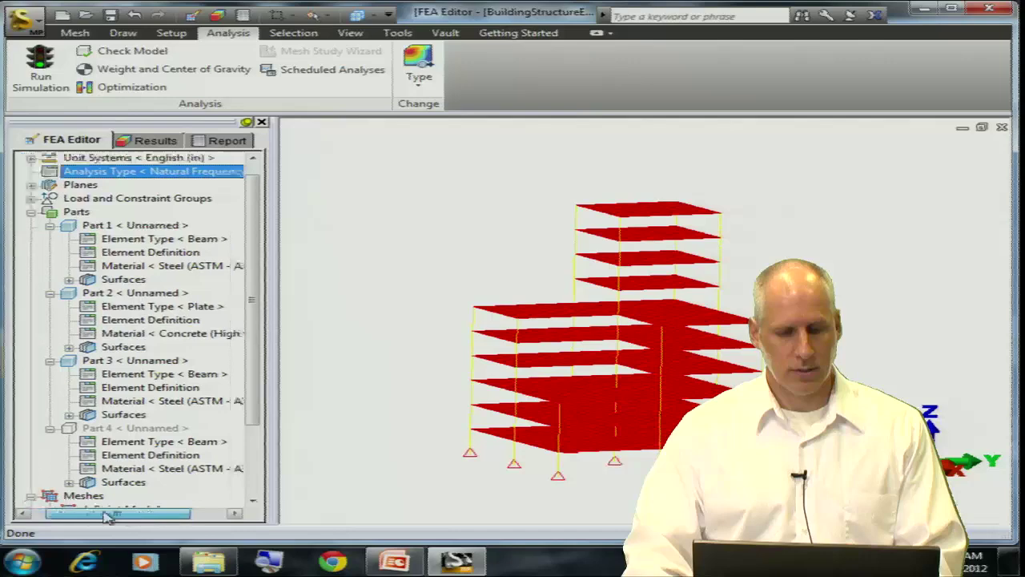
right_click(136, 173)
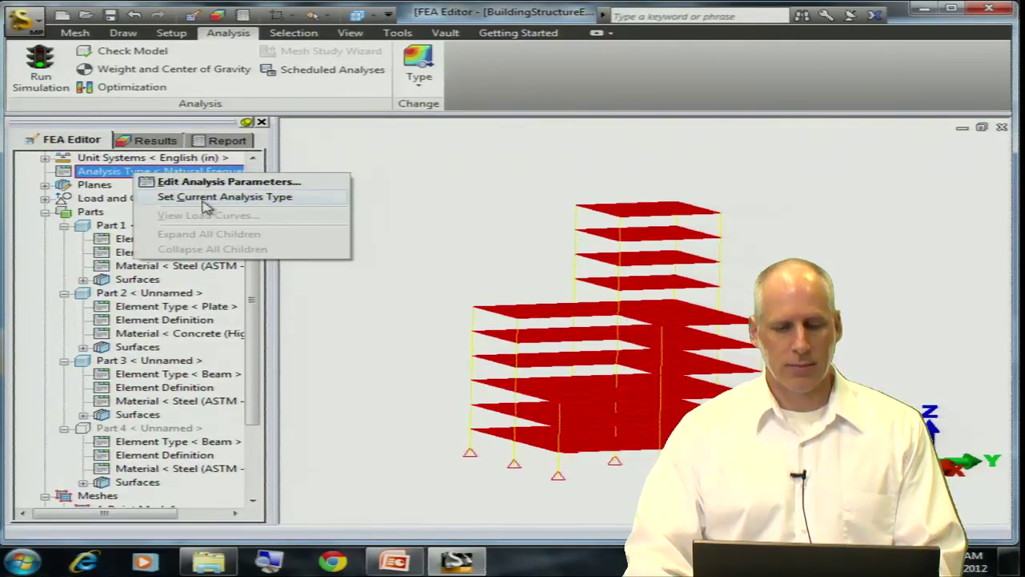
mouse_move(206, 200)
mouse_move(102, 201)
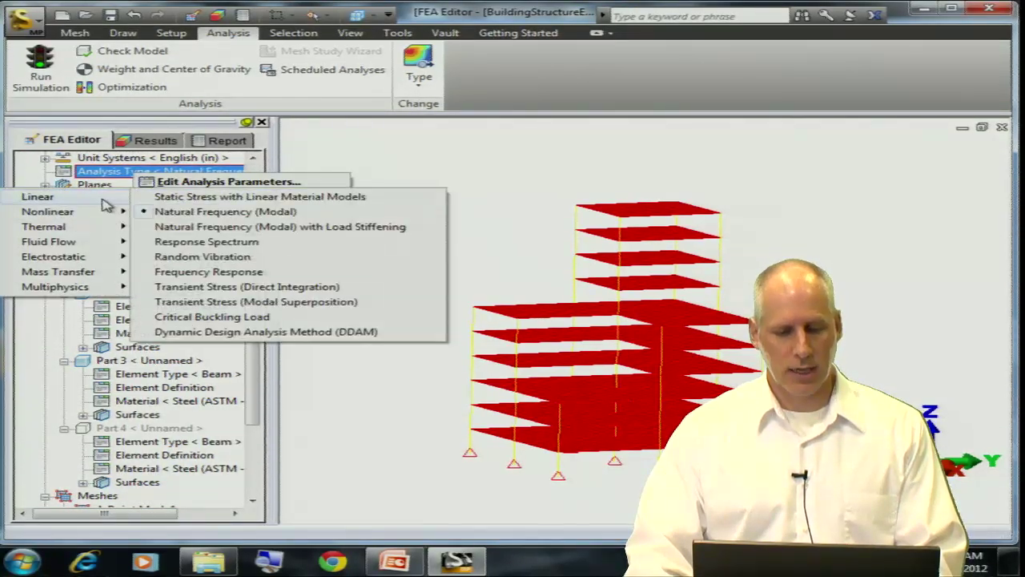
left_click(181, 243)
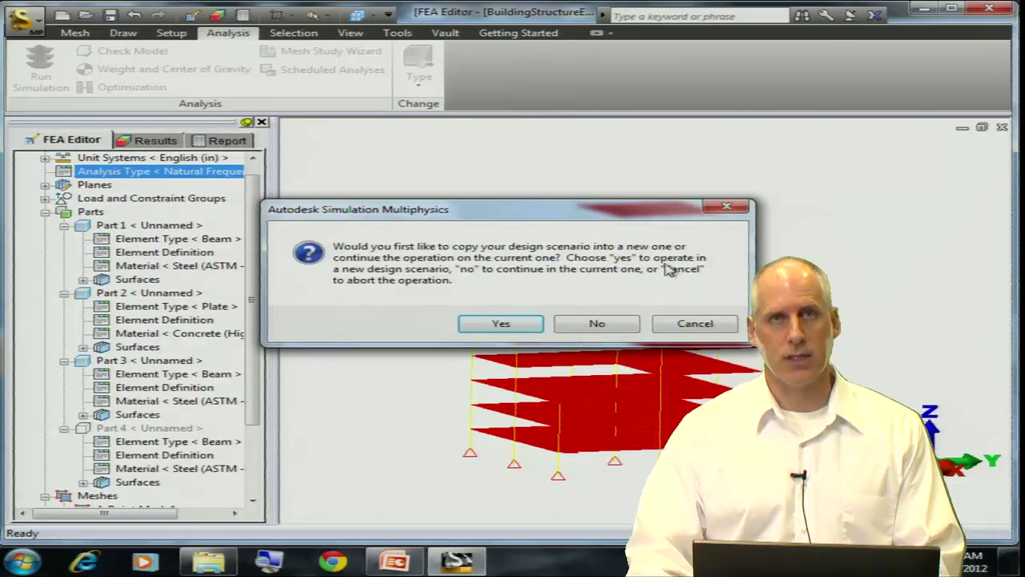
left_click(500, 323)
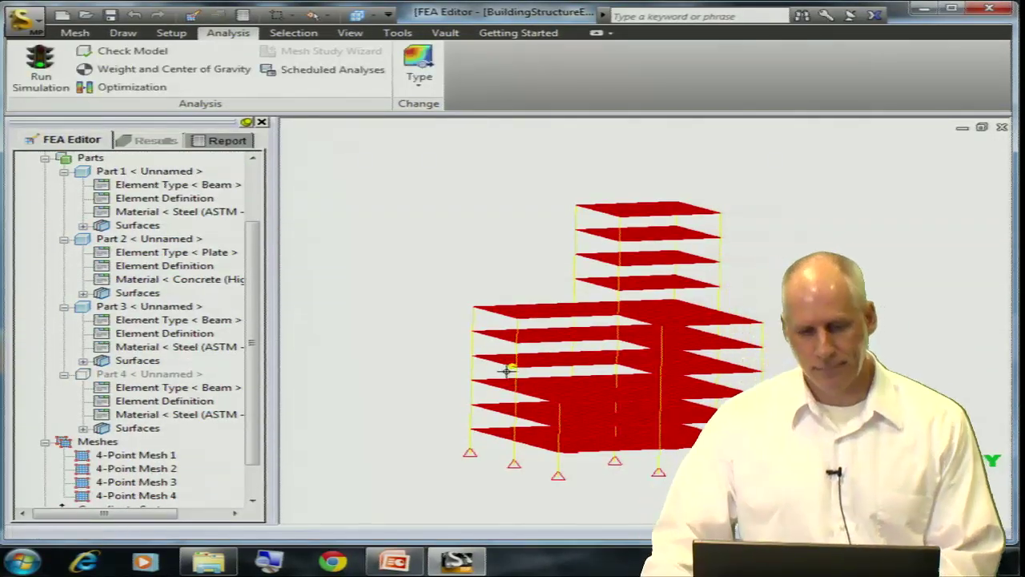
mouse_move(508, 372)
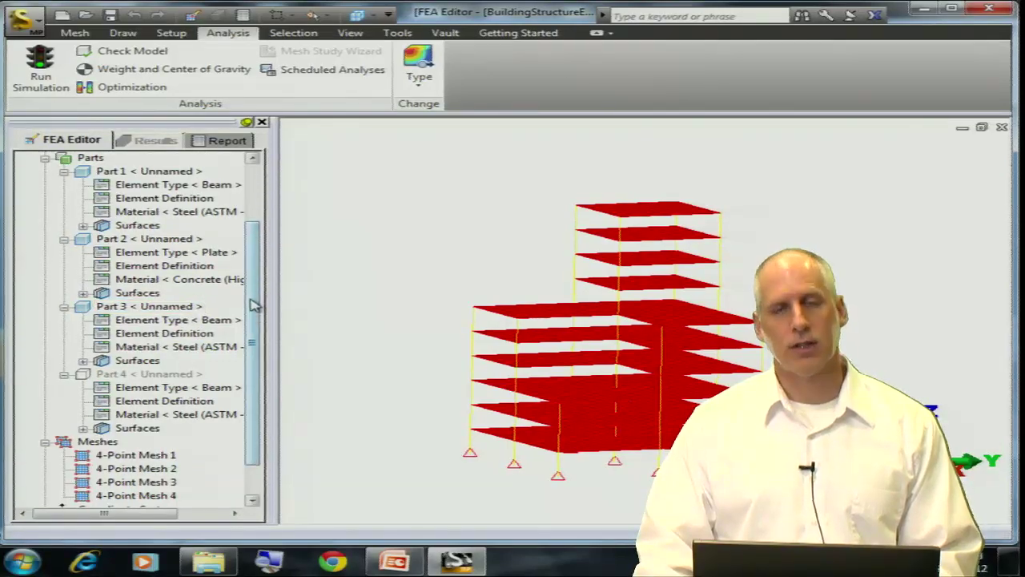
left_click_drag(251, 305, 255, 236)
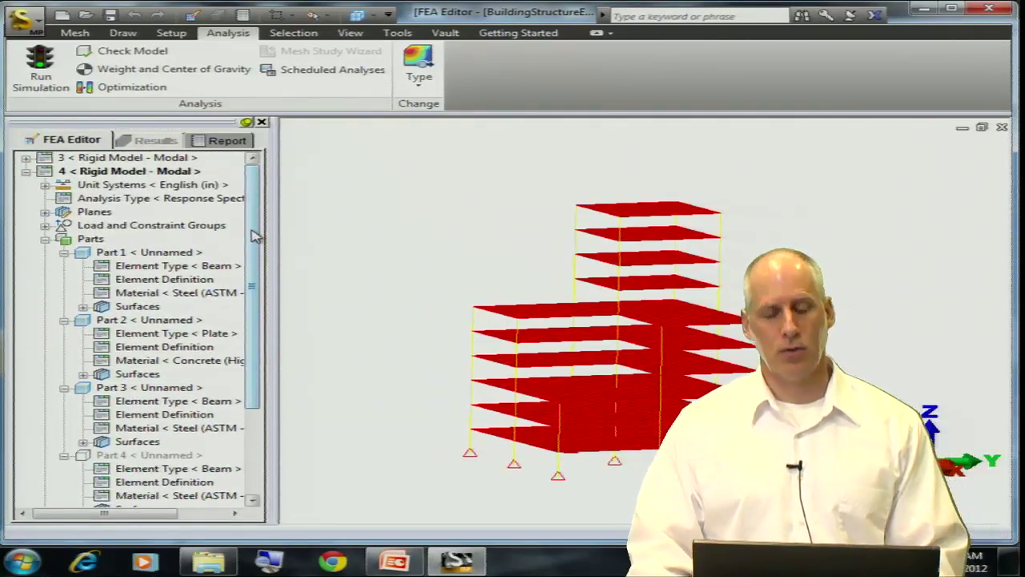
- In the spectrum data, use modal results from design scenario 3 with an X direction factor of 0.0625
right_click(175, 199)
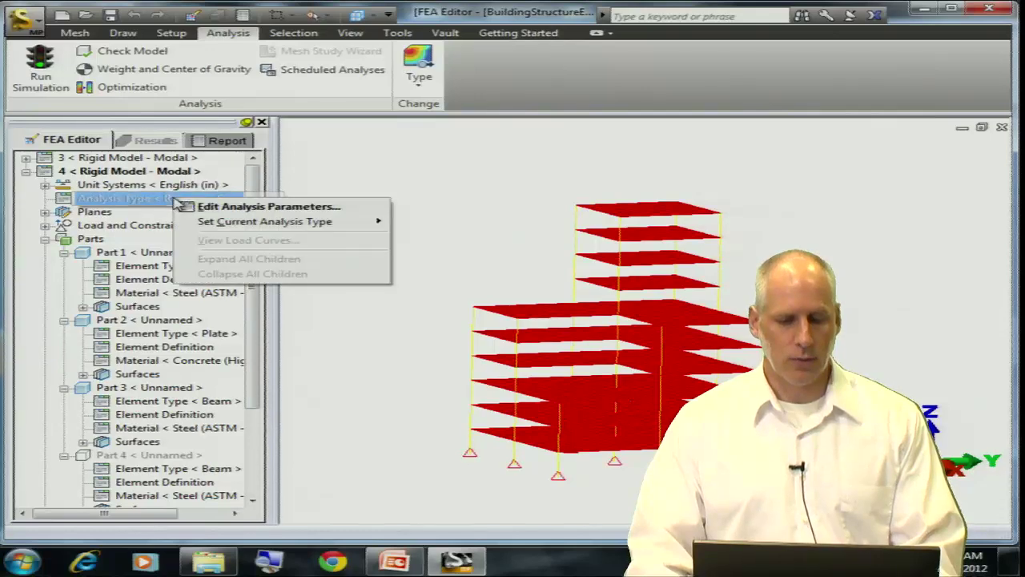
left_click(196, 208)
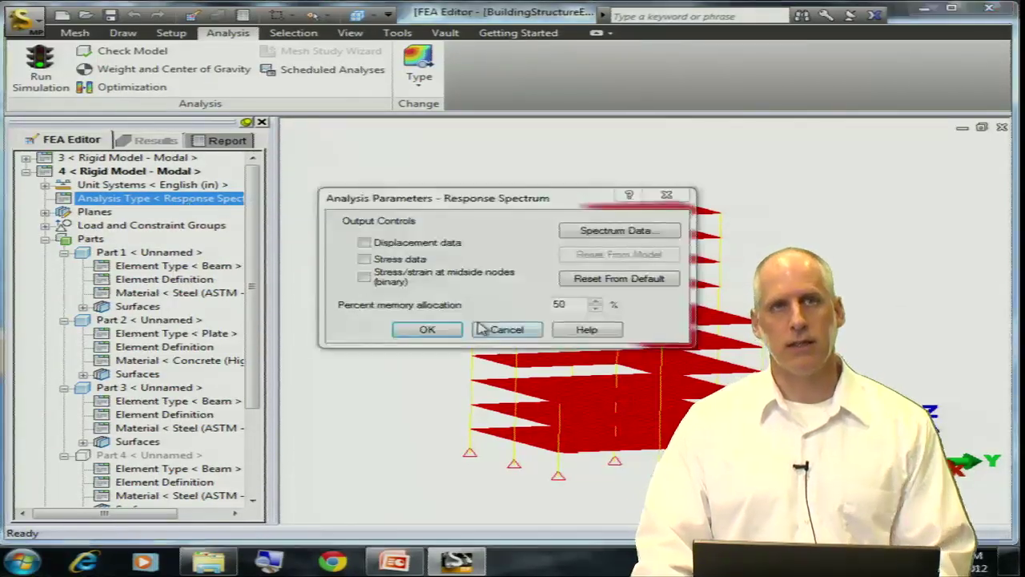
left_click(608, 233)
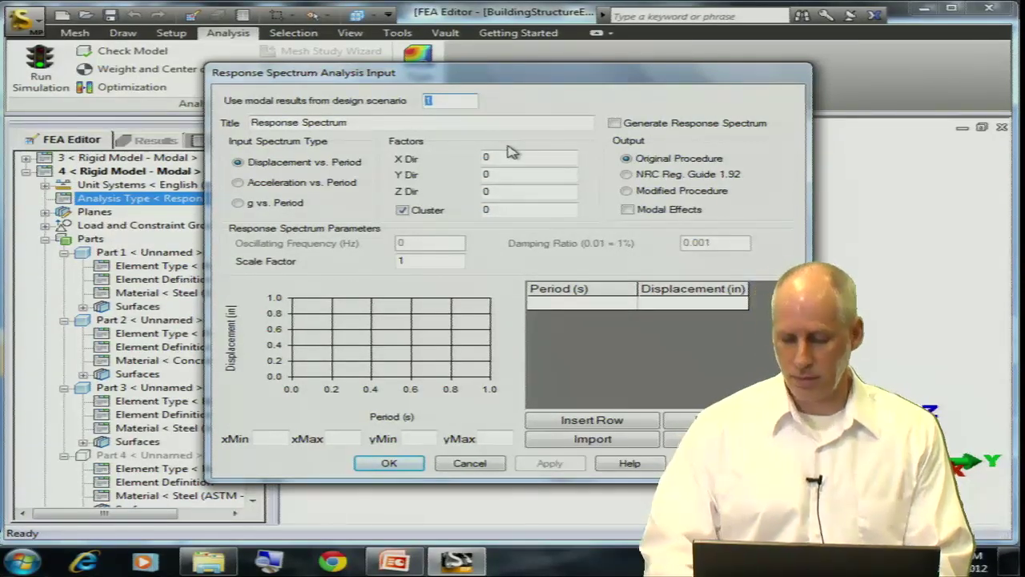
type("3")
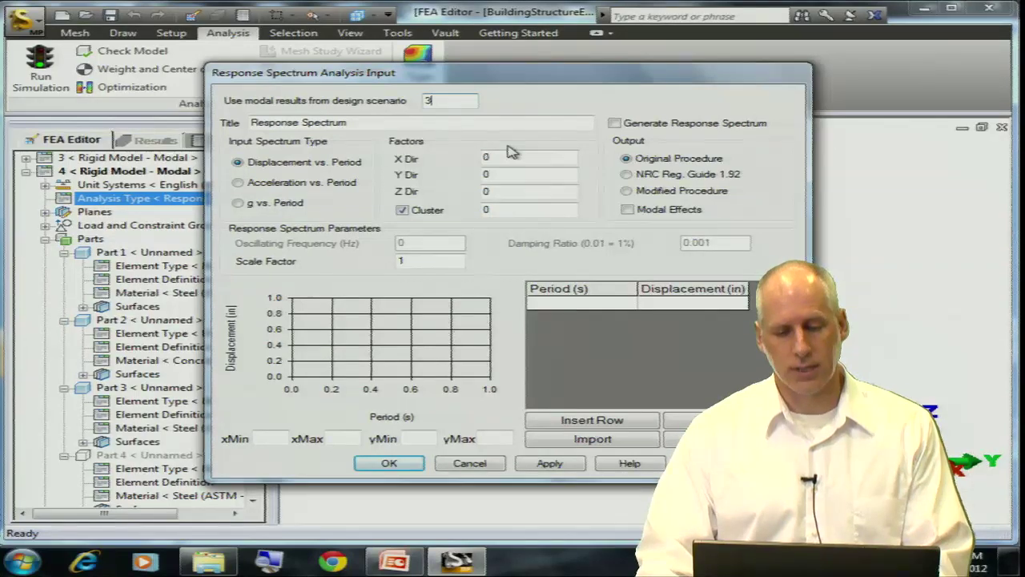
left_click(509, 157)
double_click(486, 158)
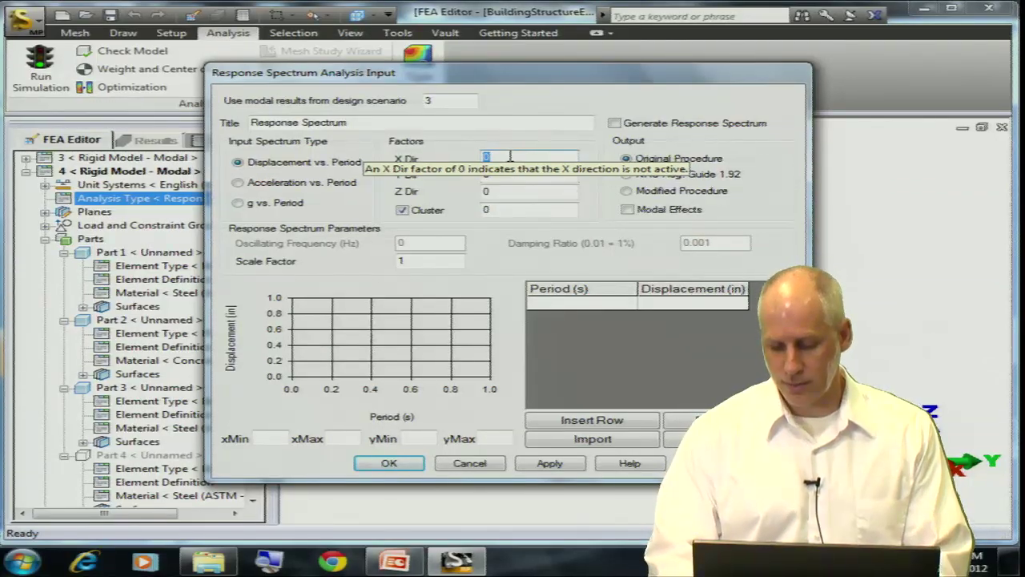
type("0.0525")
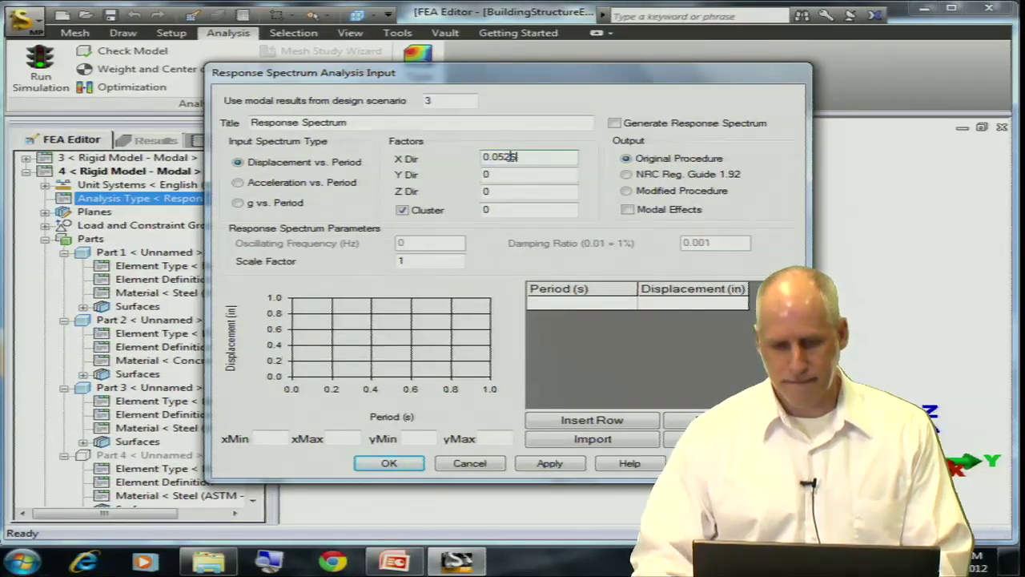
key("BackSpace")
key("BackSpace")
type("625")
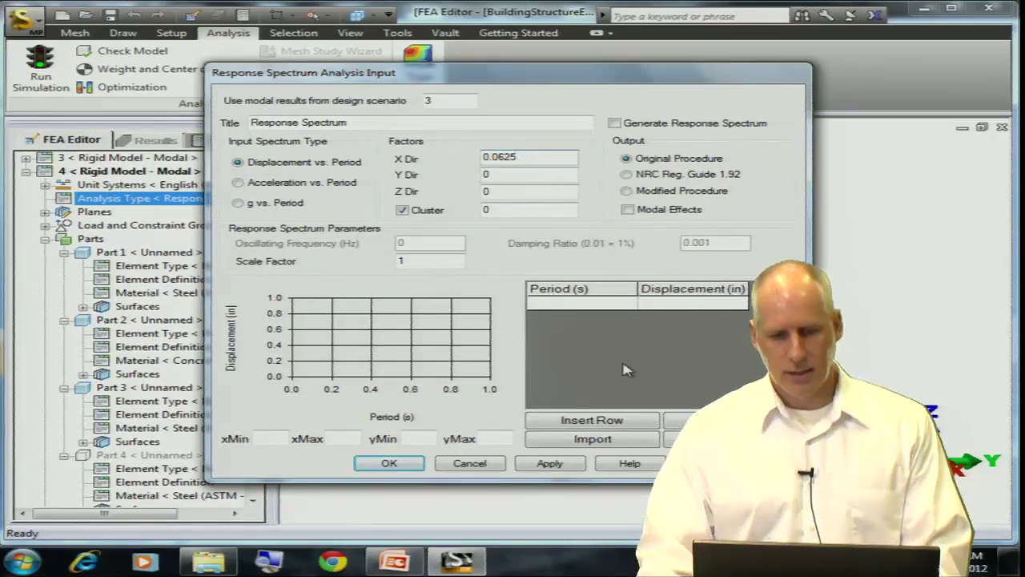
- Import the stiff clay soils Type 2 CSV as a g vs. Period spectrum and accept the input
left_click(619, 443)
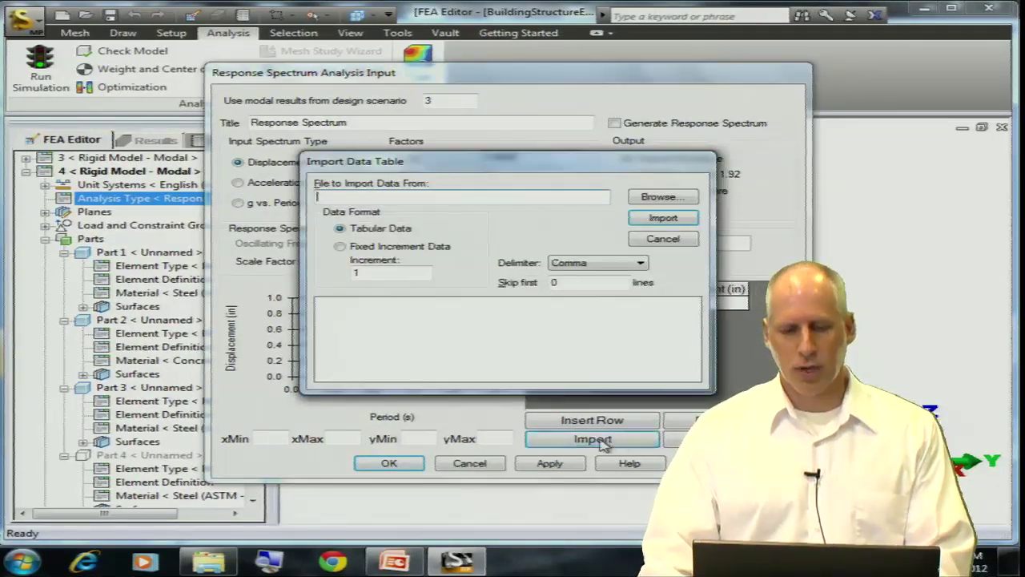
left_click(657, 198)
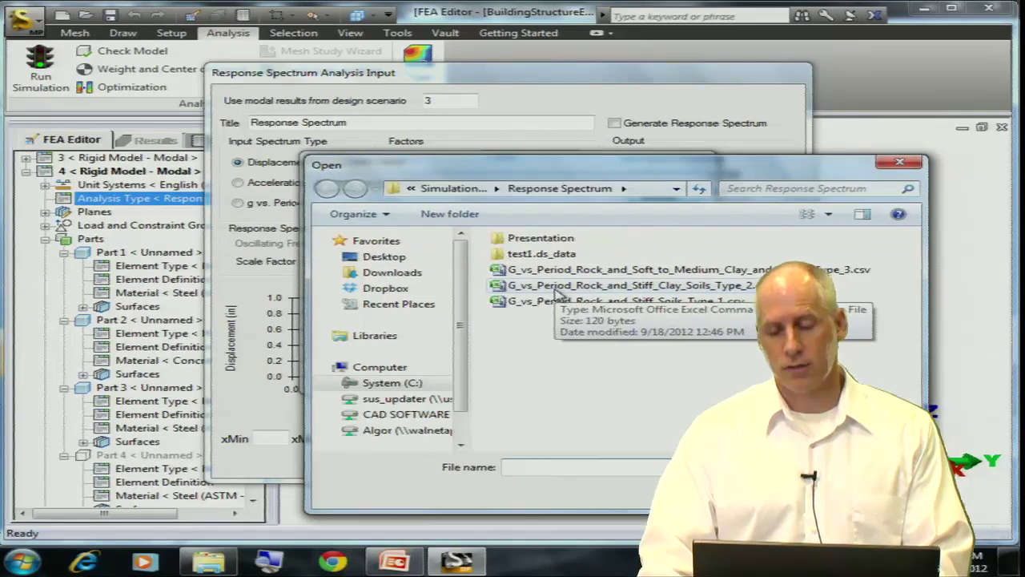
left_click(555, 287)
double_click(557, 287)
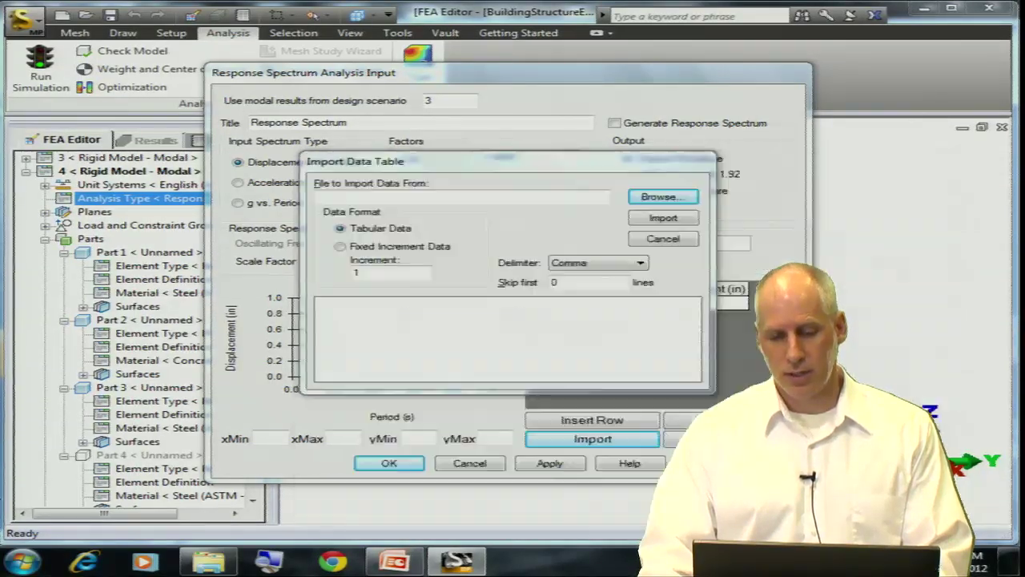
left_click(663, 218)
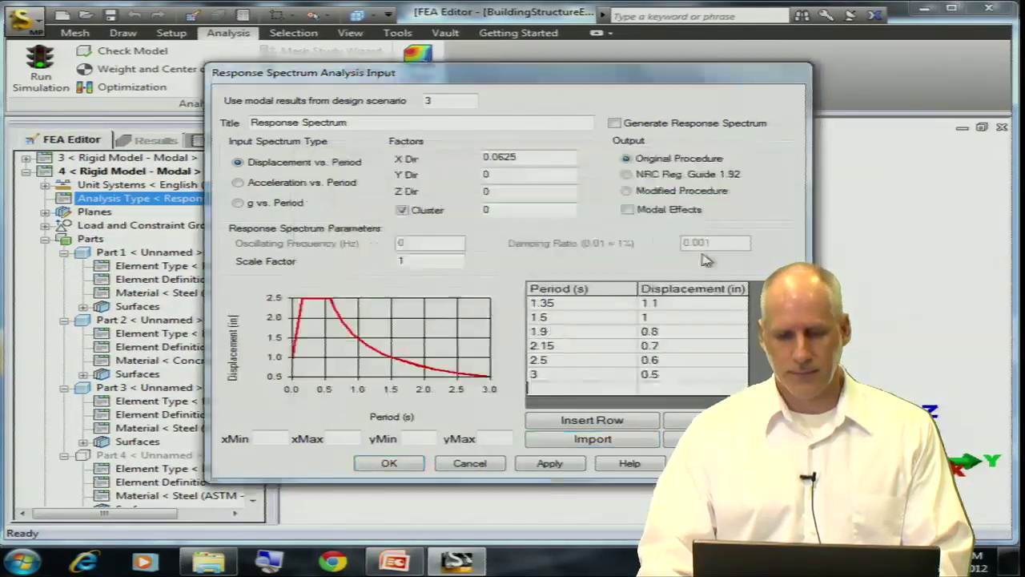
left_click(238, 203)
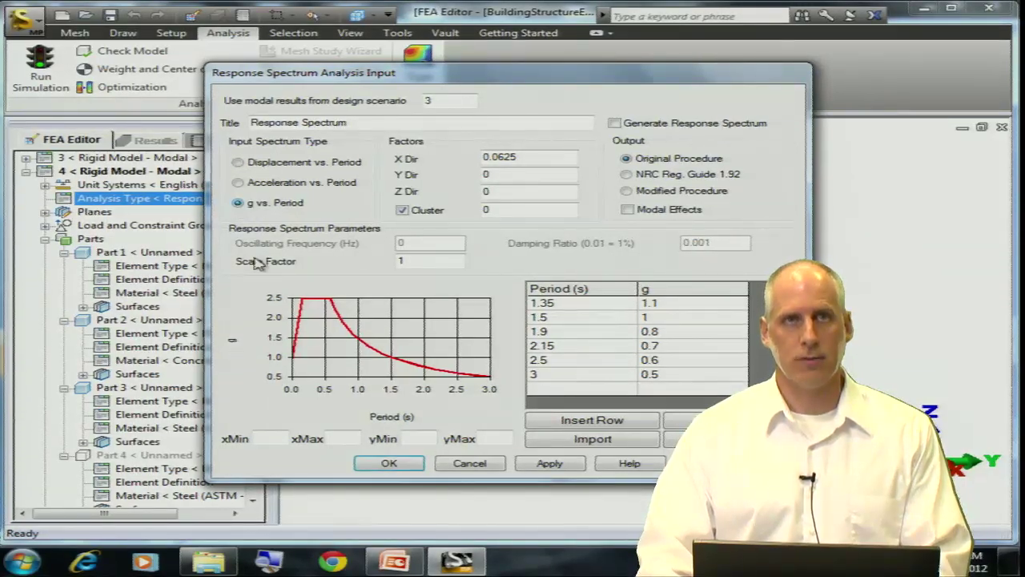
left_click(386, 464)
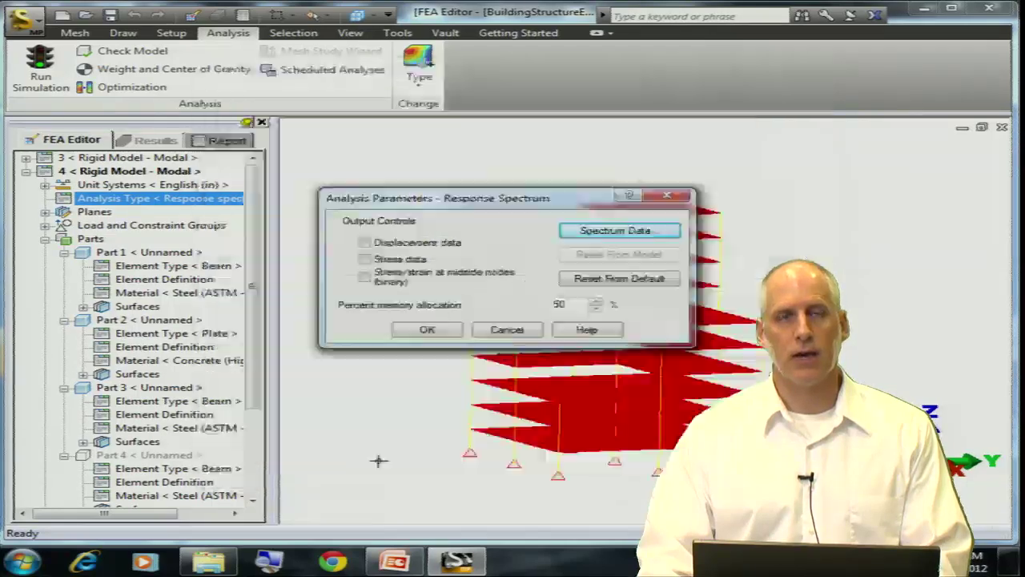
- Run the scenario 4 response spectrum analysis and view displacement results, maximum 22.5423 in
left_click(442, 330)
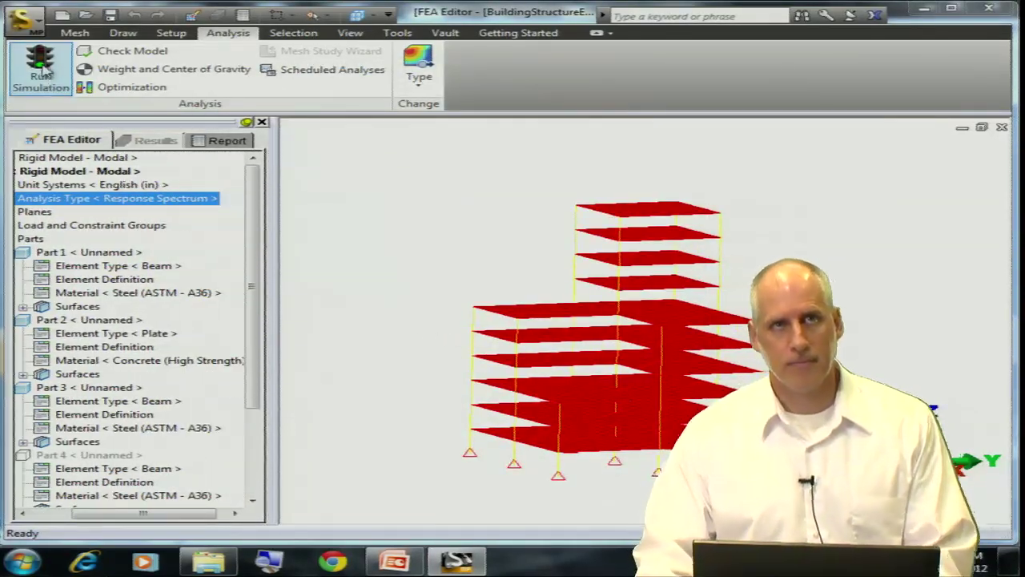
left_click(40, 68)
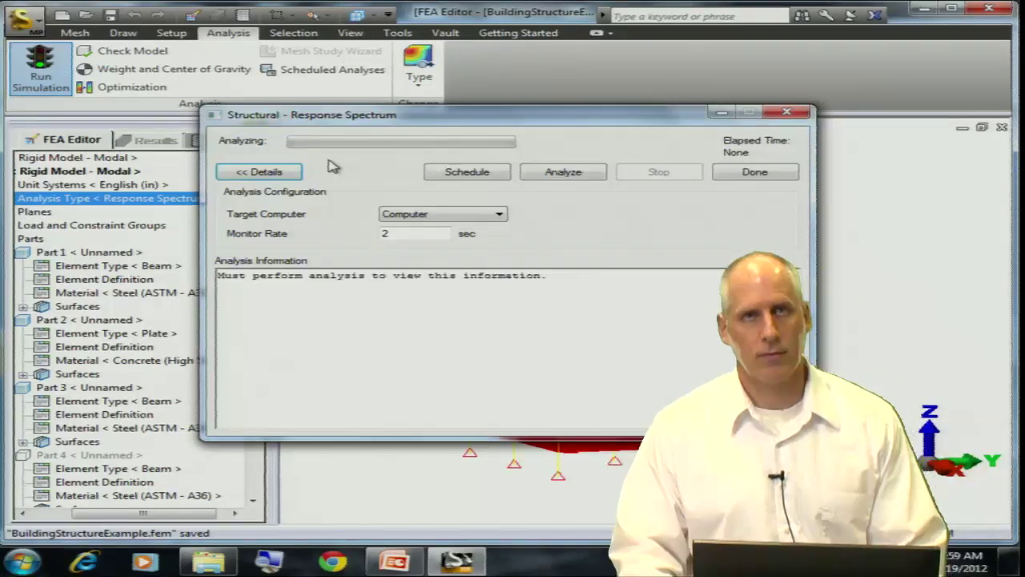
left_click(563, 175)
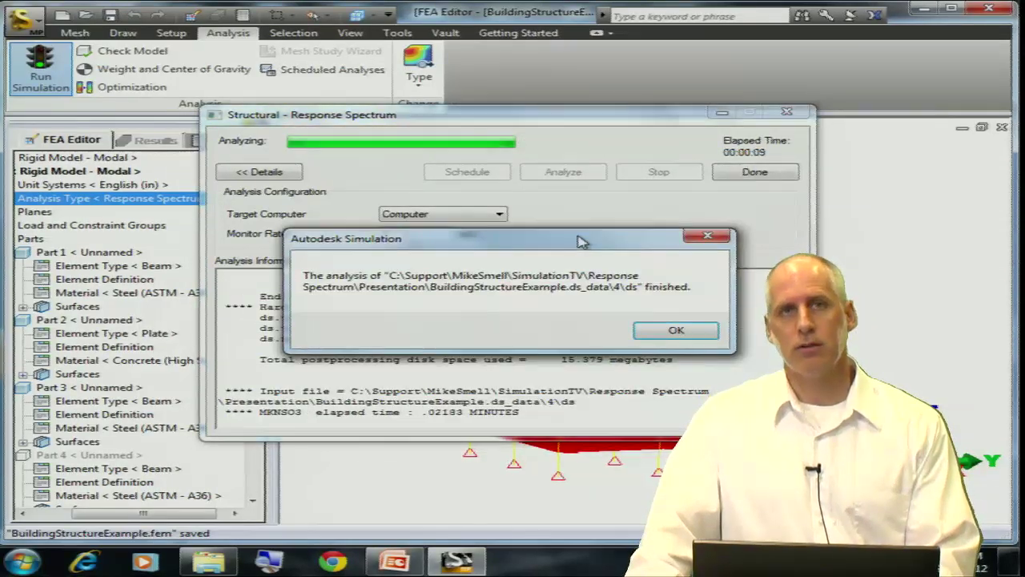
left_click(674, 332)
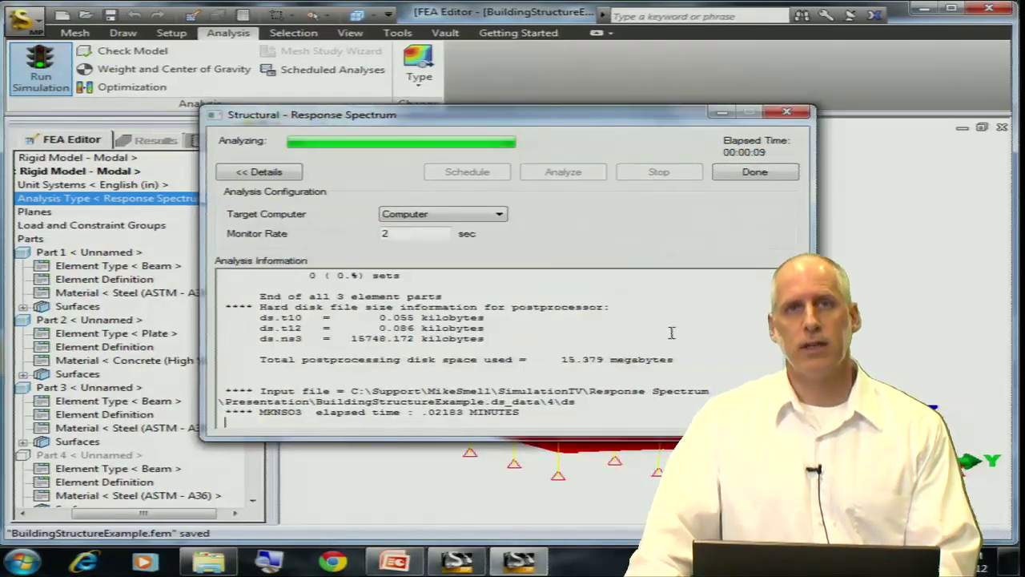
left_click(755, 174)
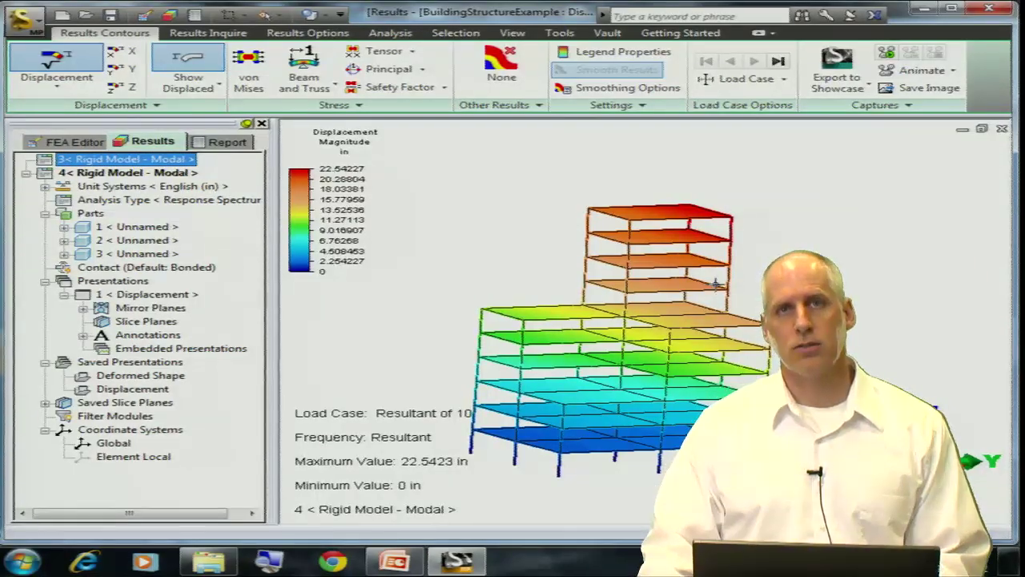
- Inspect the worst beam stress results (maximum 71630 lbf/in²), then return to the FEA Editor
mouse_move(715, 284)
middle_mouse_down()
mouse_move(687, 267)
mouse_move(725, 264)
mouse_move(725, 288)
middle_mouse_up()
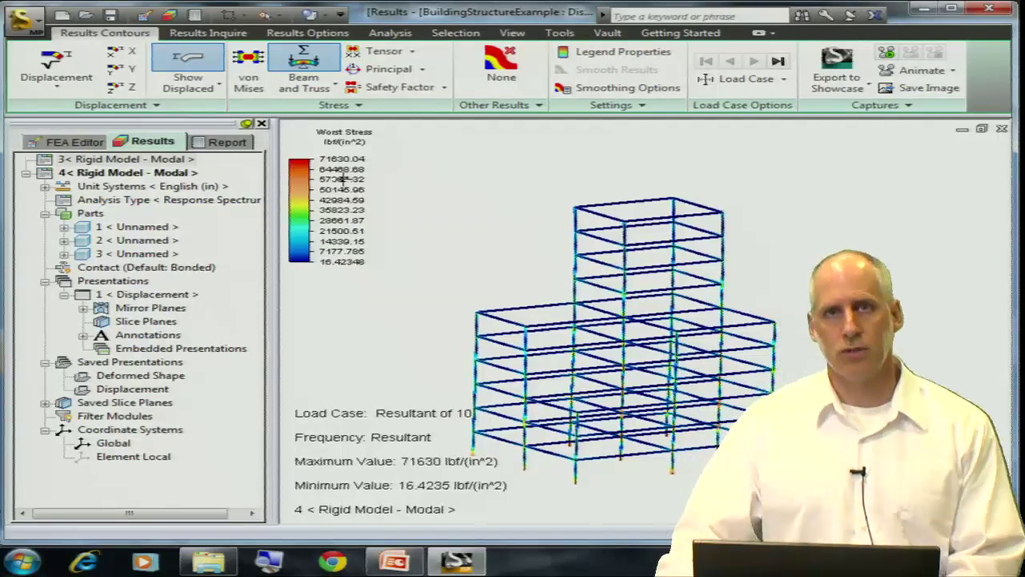
left_click(71, 142)
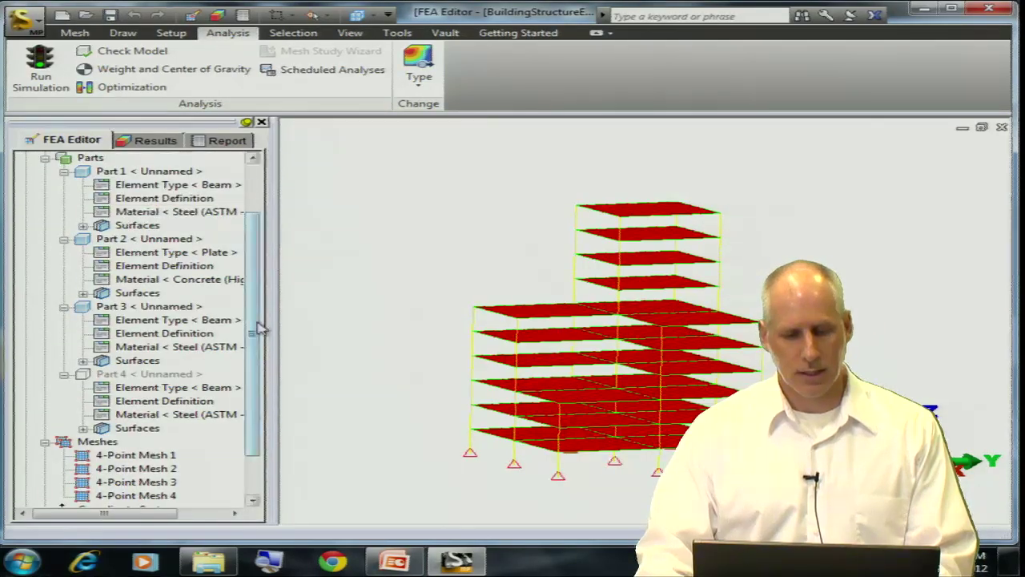
scroll(258, 321, "up", 2)
- Copy design scenario 3 into scenario 5 and unsuppress Part 4's diagonal bracing
right_click(103, 161)
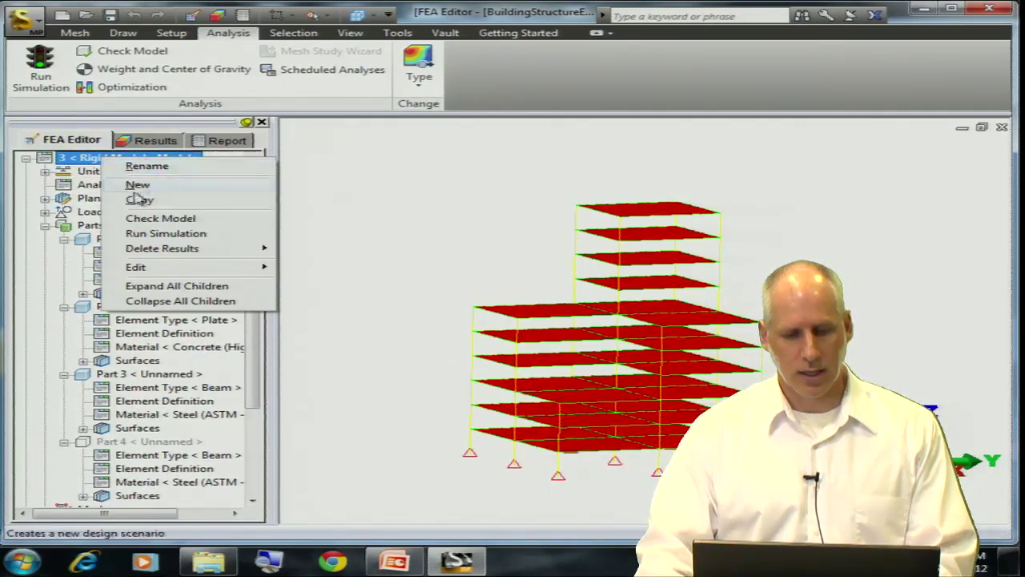
left_click(136, 202)
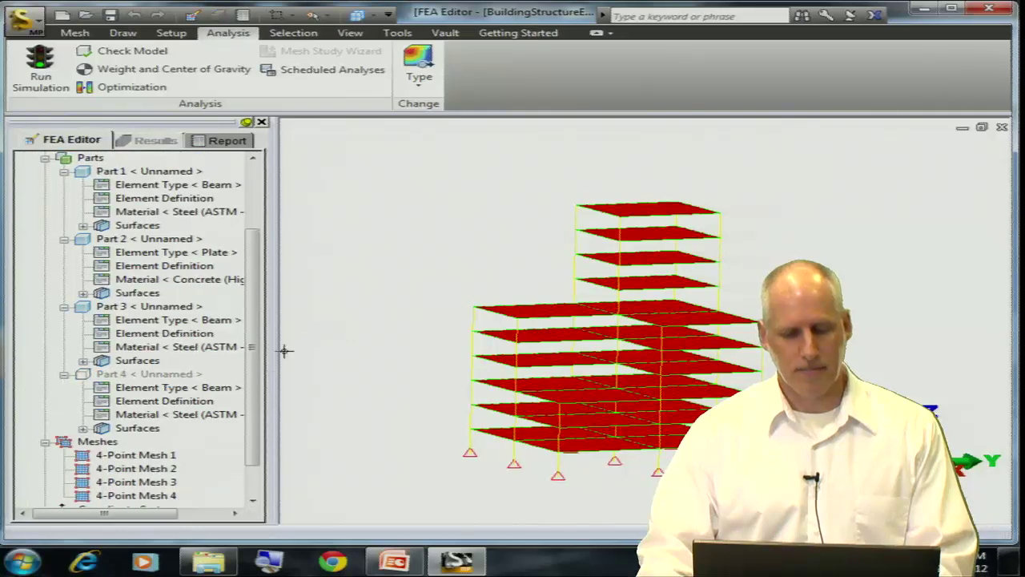
right_click(90, 378)
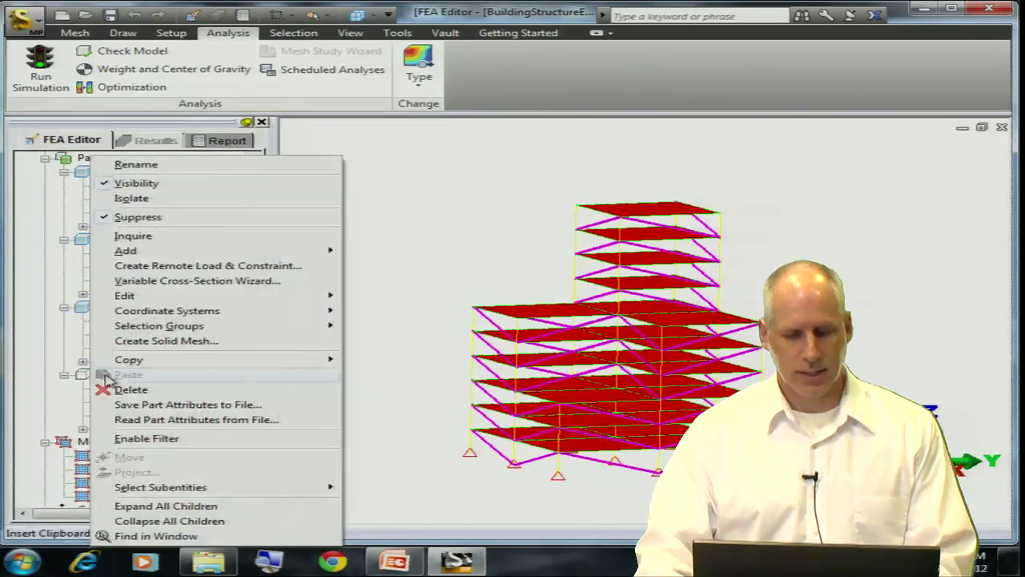
left_click(128, 217)
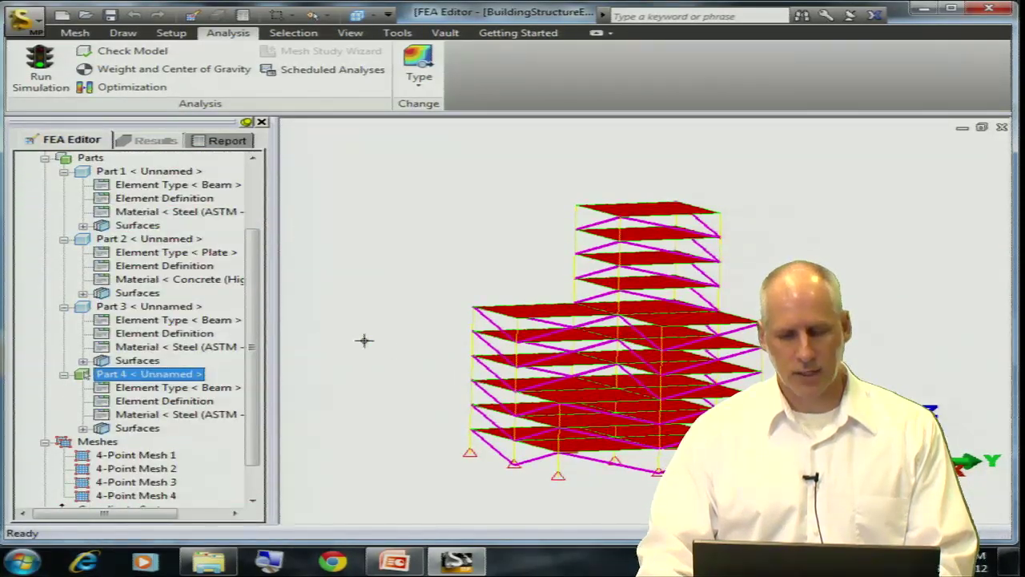
middle_click_drag(374, 336, 365, 342, "shift")
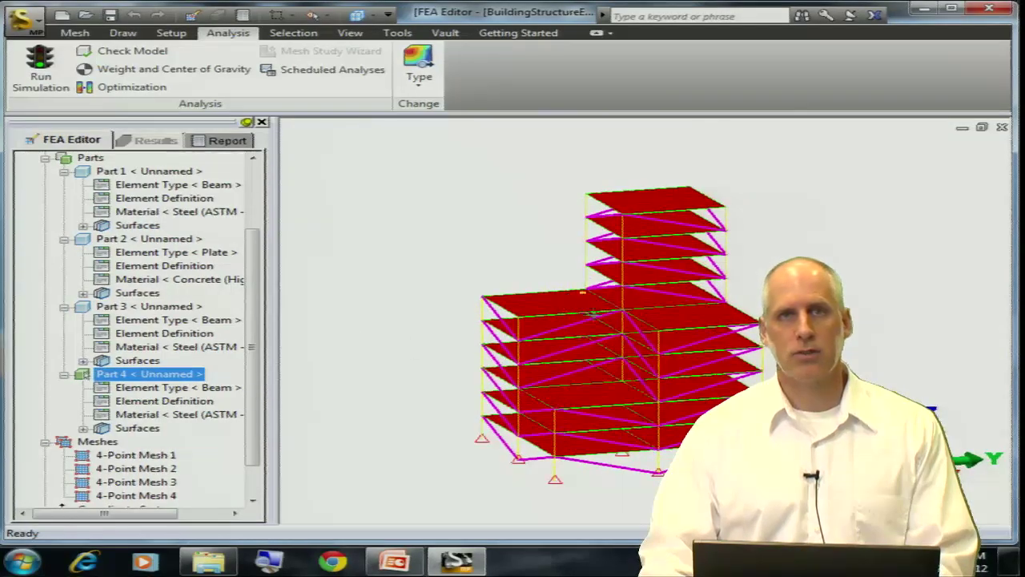
mouse_move(582, 453)
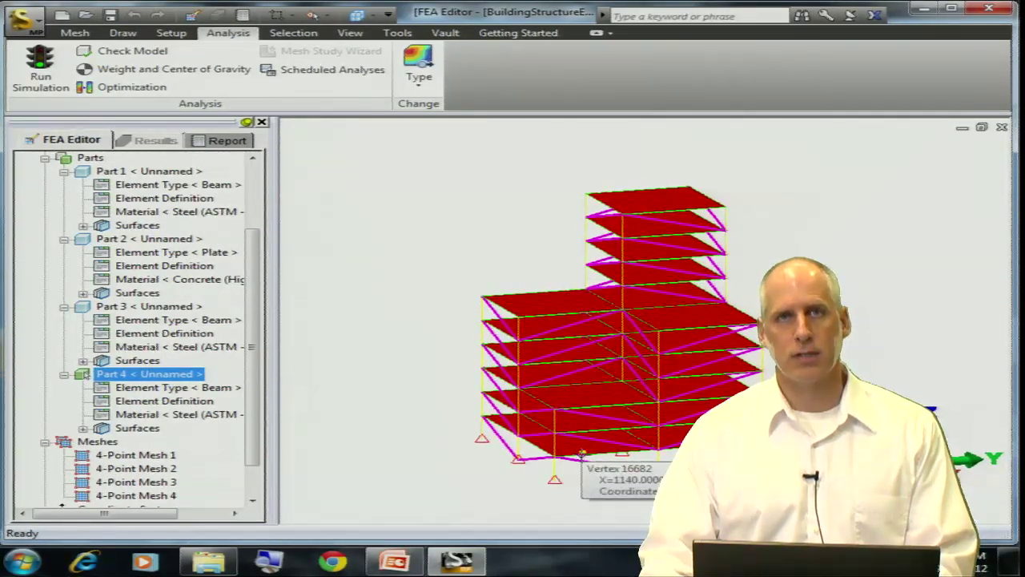
scroll(258, 343, "up", 2)
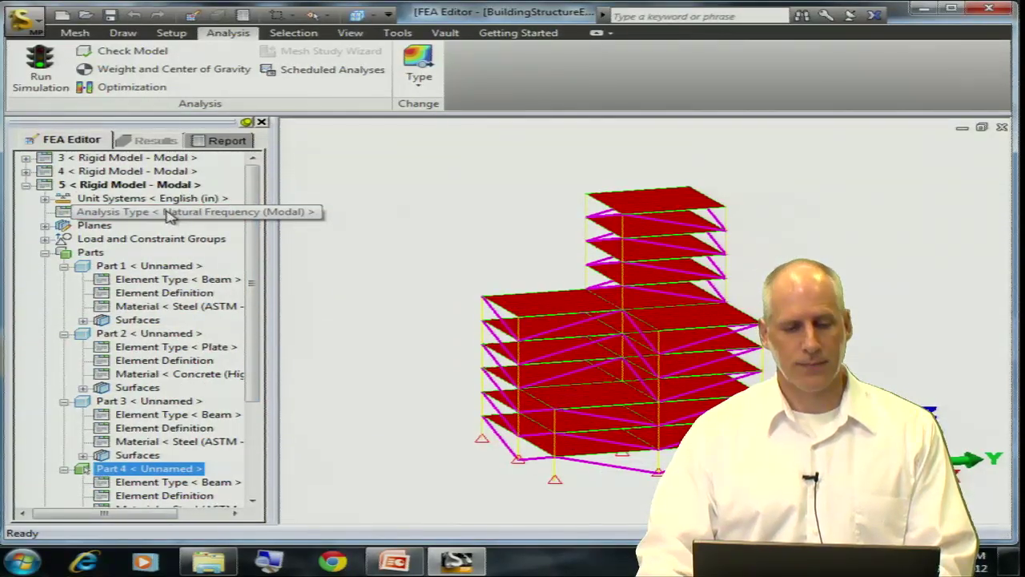
- Run scenario 5's natural frequency analysis and load mode 1 results at 0.647299 cycles/s
left_click(40, 70)
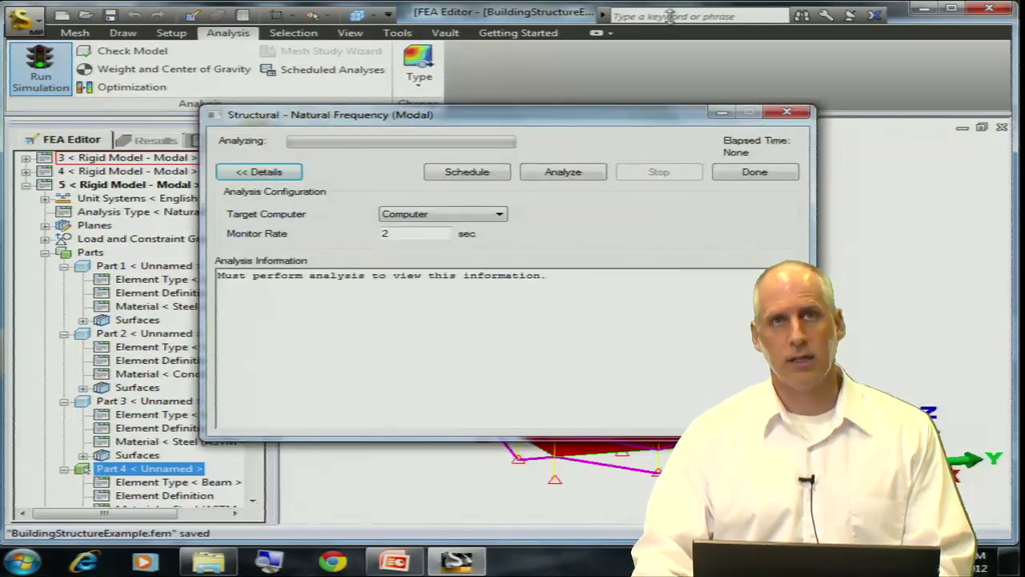
left_click(566, 174)
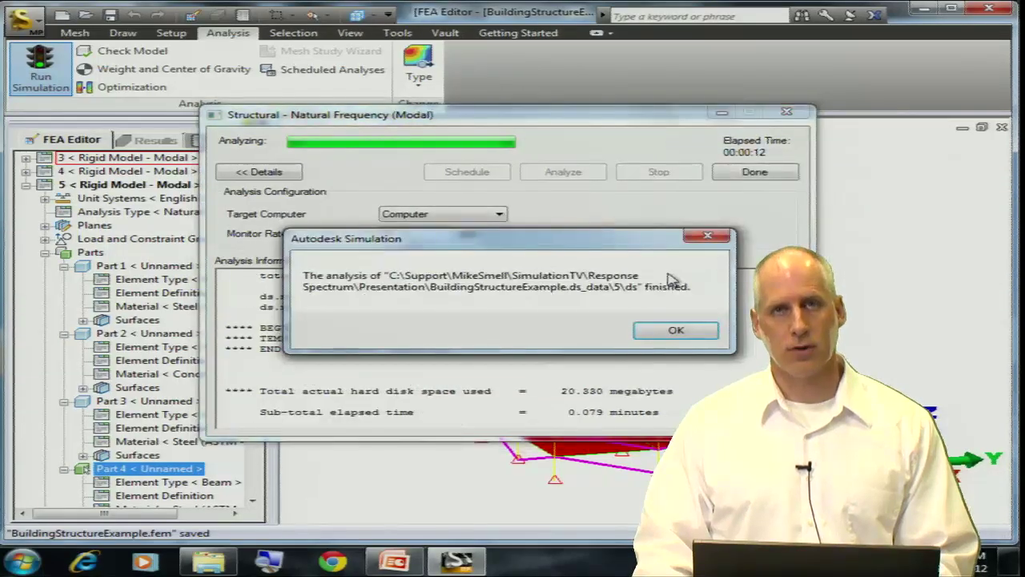
left_click(677, 331)
left_click(765, 174)
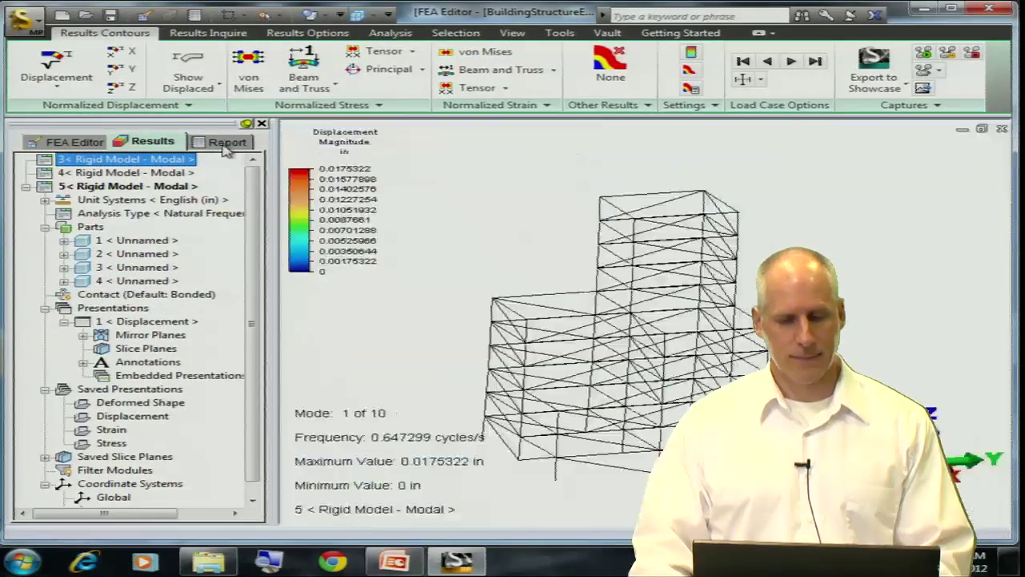
- Check the modal log's mass participation (82.01% X-direction mass), then return to the FEA Editor
left_click(226, 141)
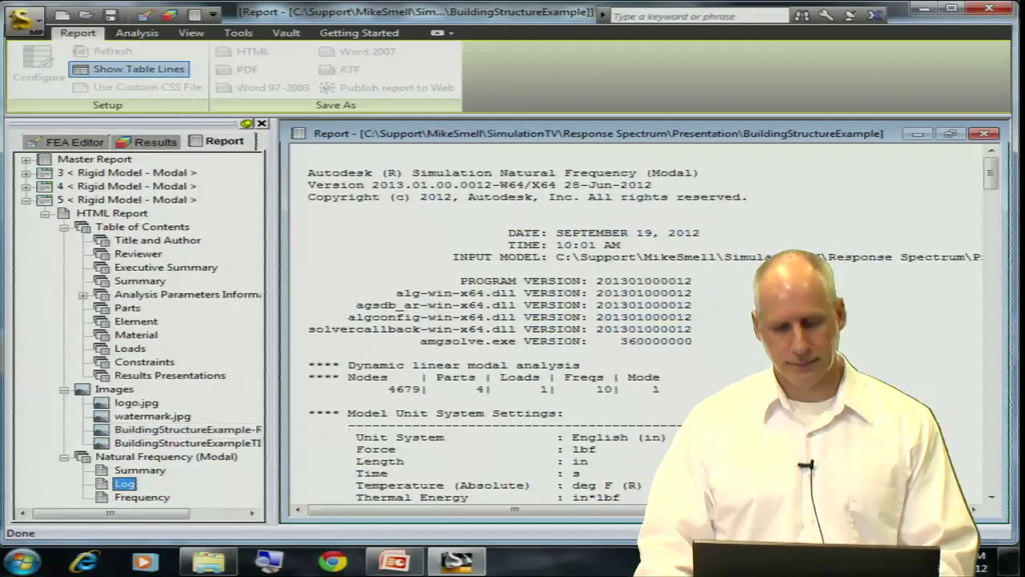
scroll(641, 329, "down", 10)
scroll(641, 329, "down", 15)
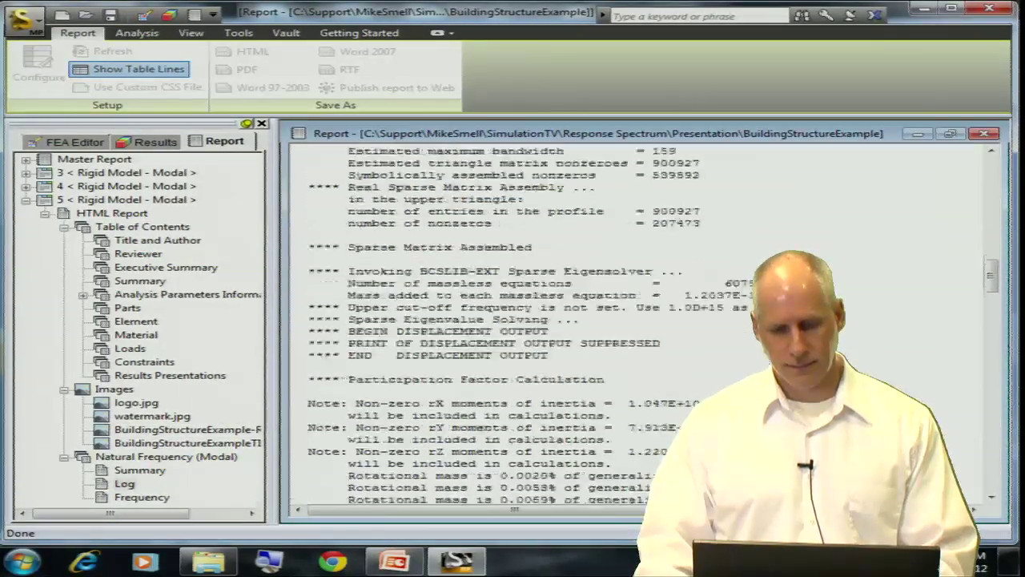
scroll(641, 329, "down", 5)
scroll(640, 328, "up", 5)
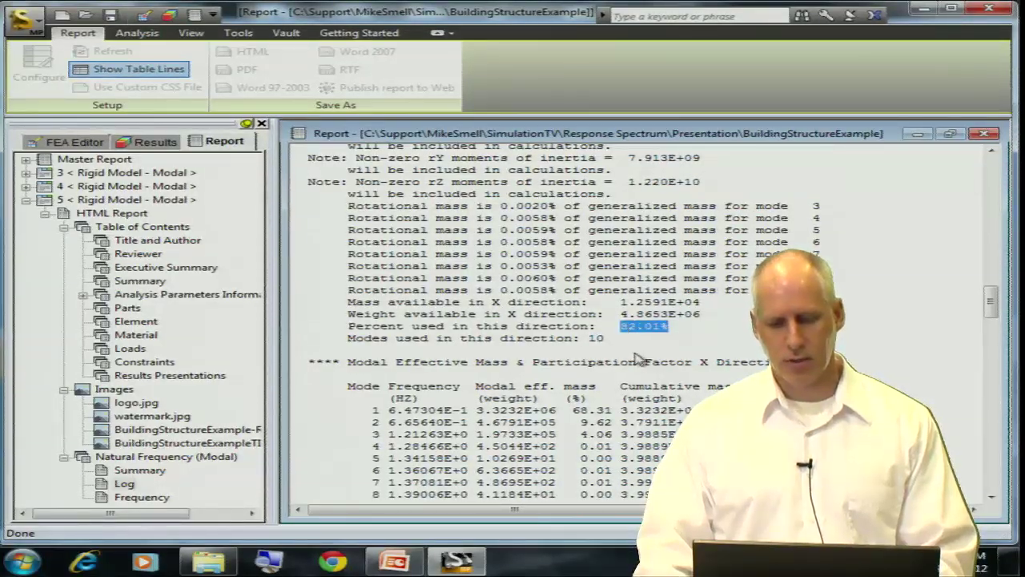
left_click(75, 142)
- Change the analysis type to Linear Response Spectrum, copying the design into new scenario 6
right_click(160, 213)
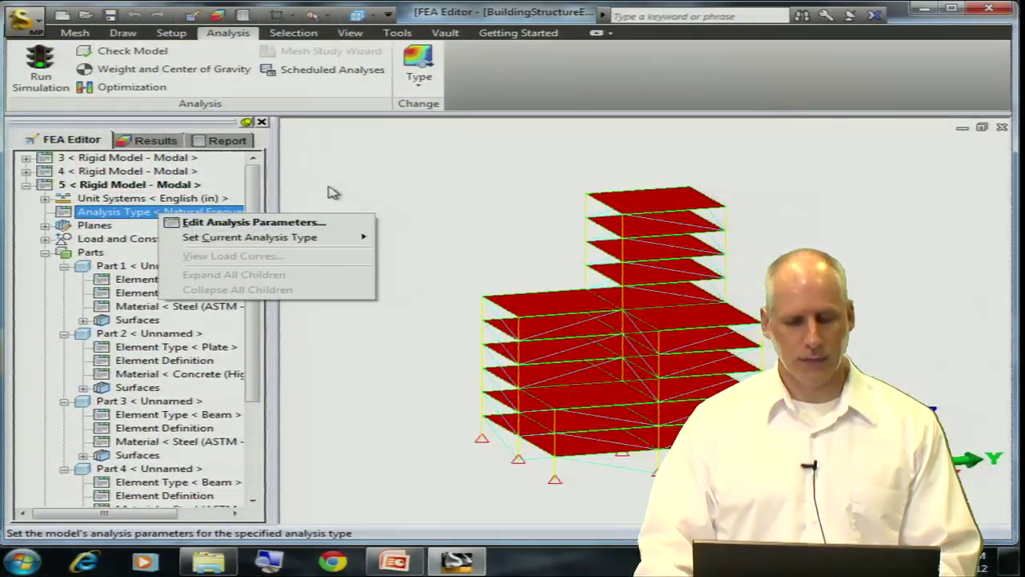
left_click(324, 161)
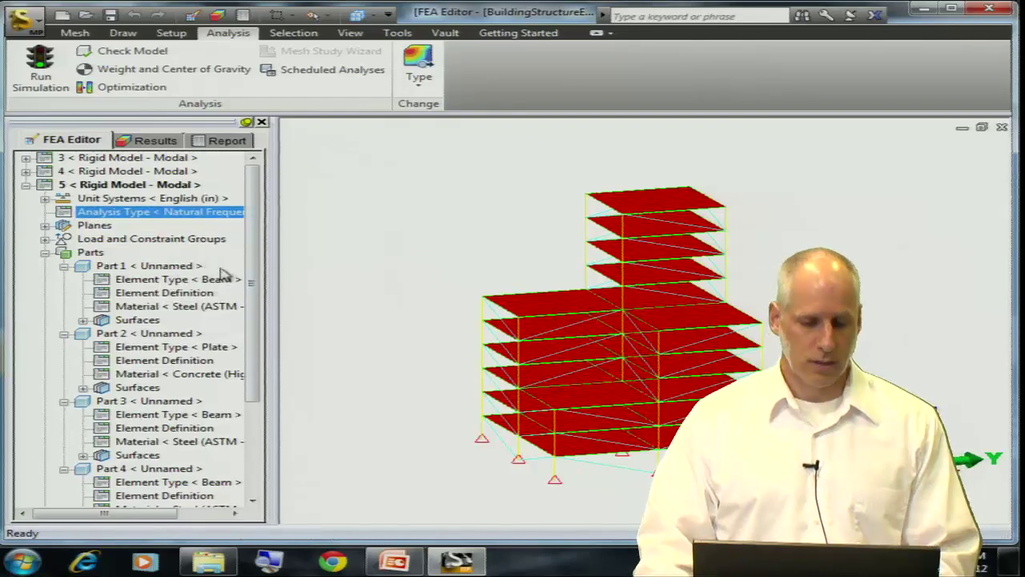
right_click(152, 213)
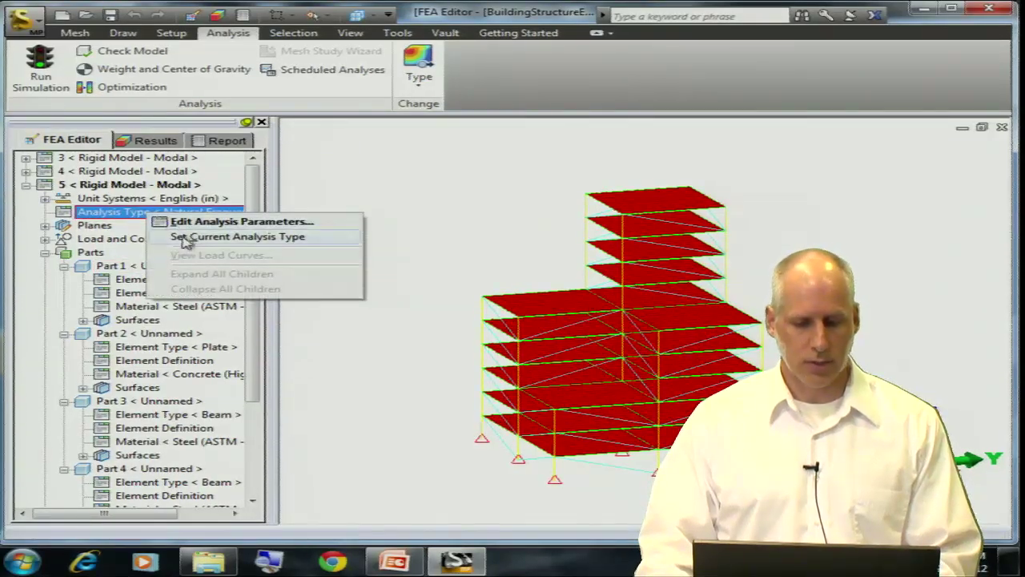
mouse_move(183, 240)
mouse_move(80, 237)
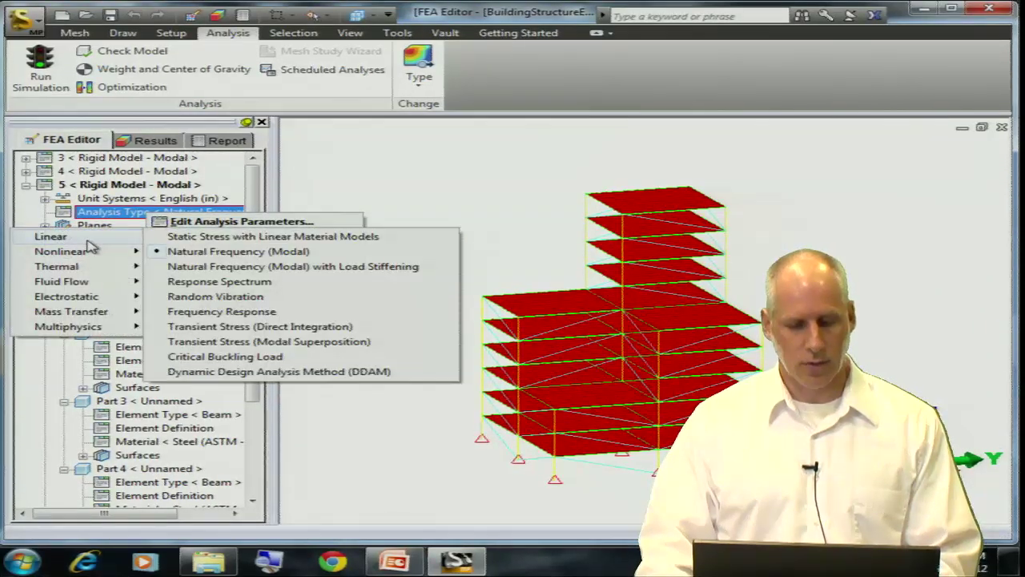
left_click(214, 283)
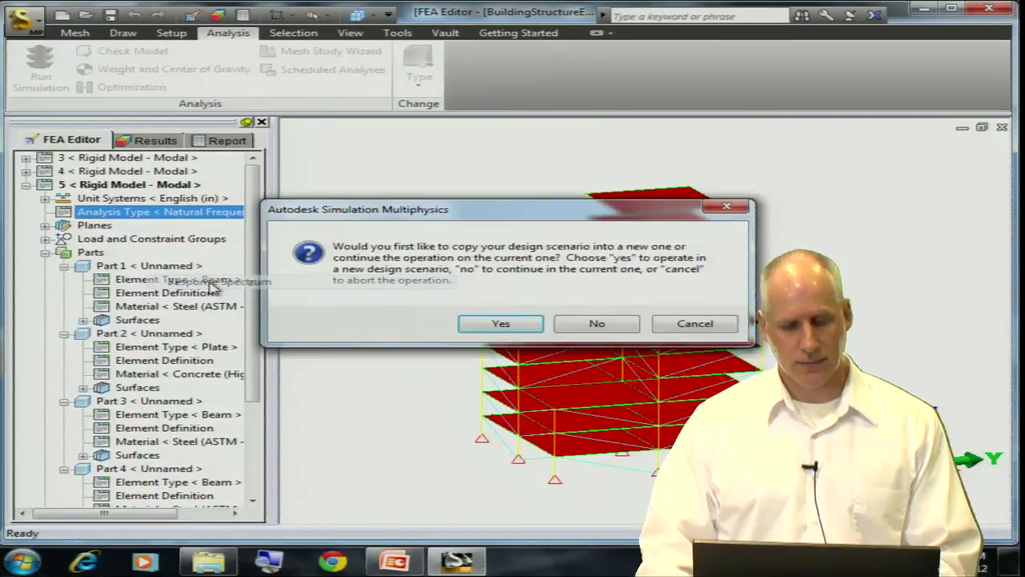
left_click(499, 324)
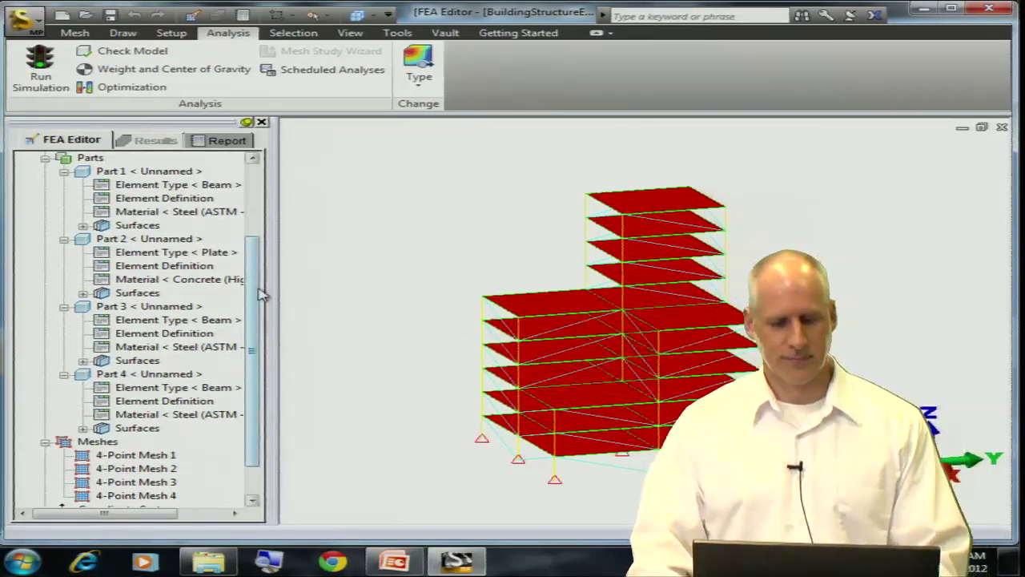
- Open the Response Spectrum analysis parameters for scenario 6
left_click_drag(257, 290, 272, 186)
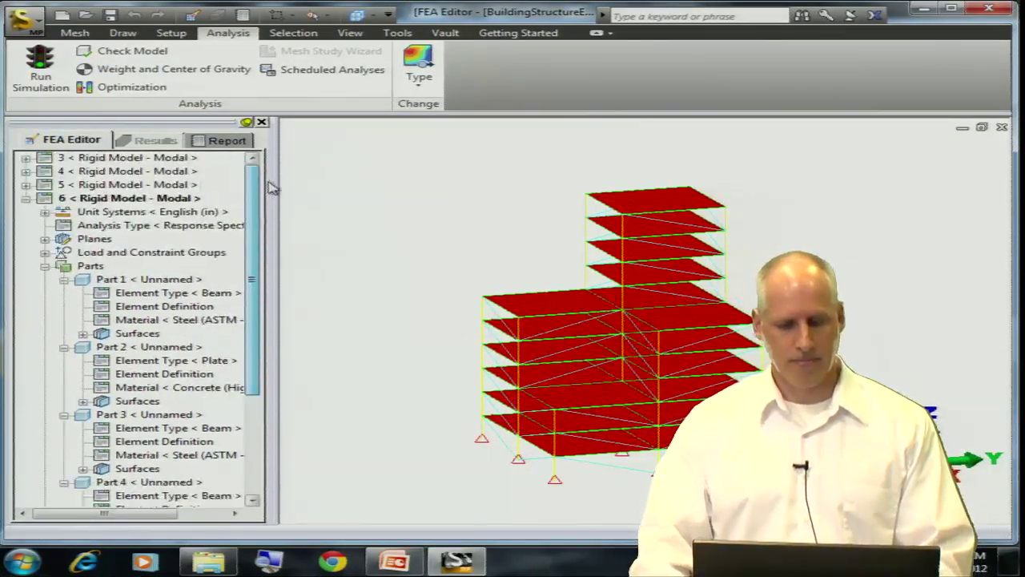
right_click(129, 226)
left_click(202, 235)
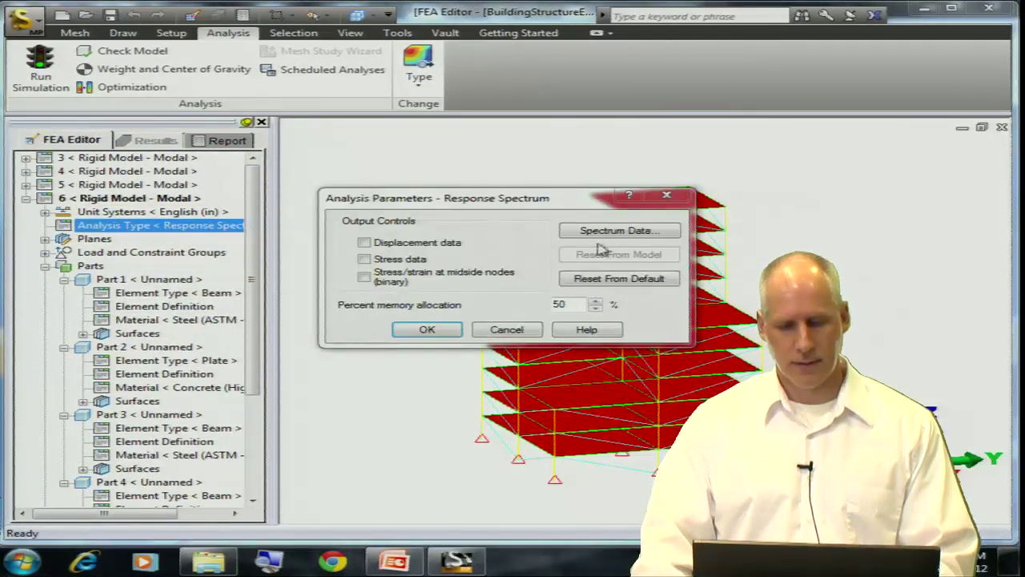
- In Spectrum Data, use design scenario 5's modes and an X-direction factor of 0.0625
left_click(602, 231)
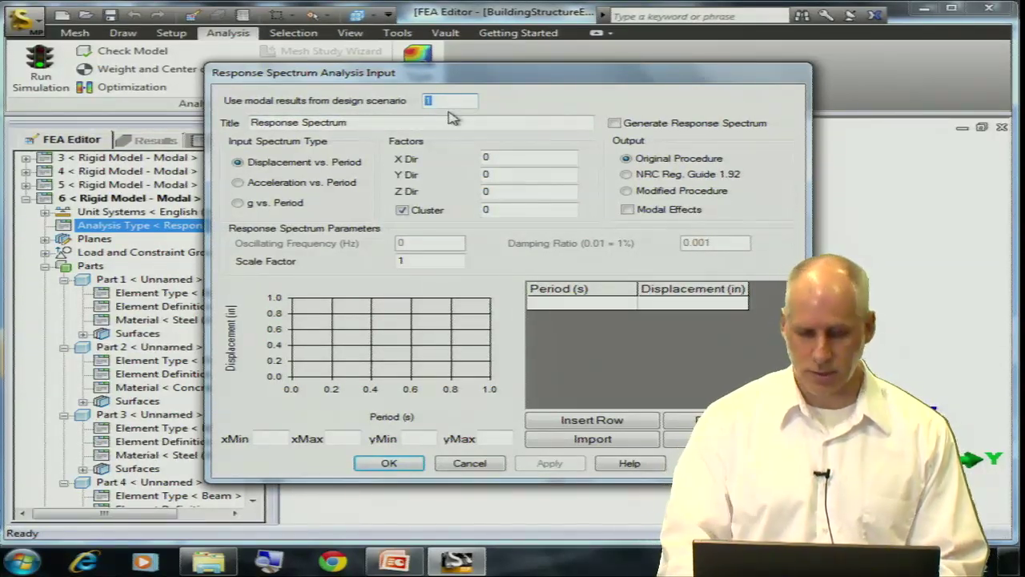
type("5")
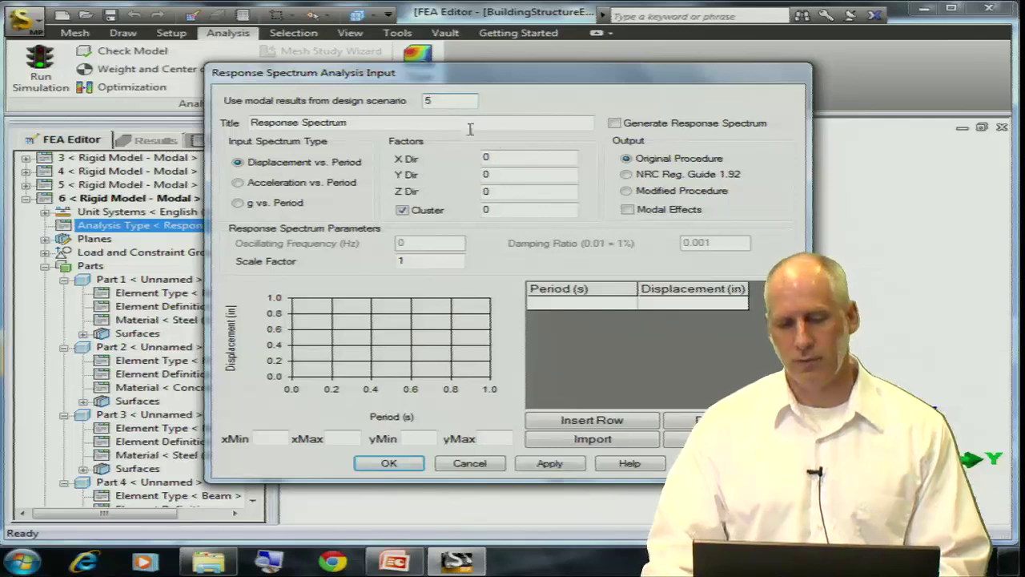
left_click(484, 157)
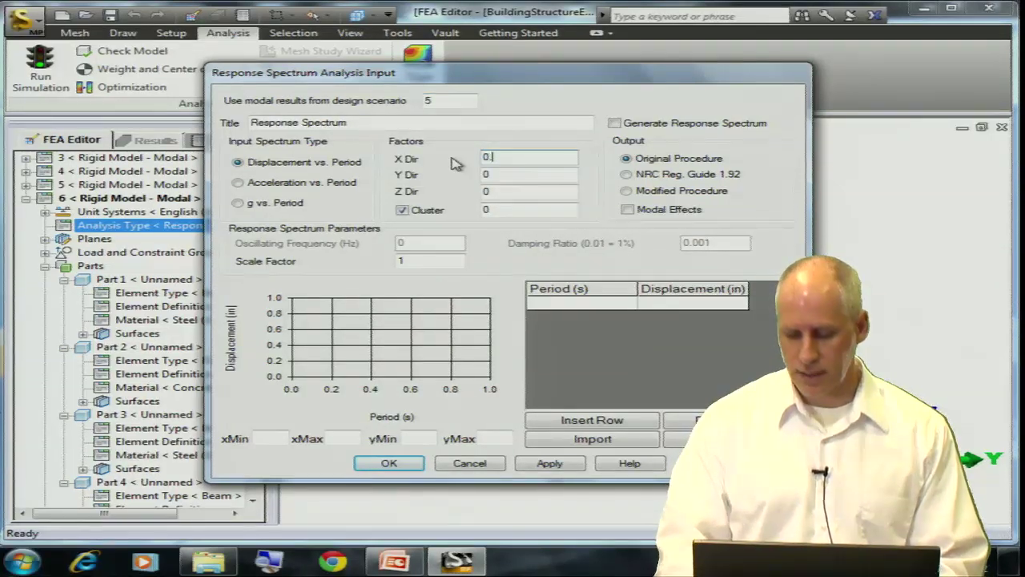
type("62")
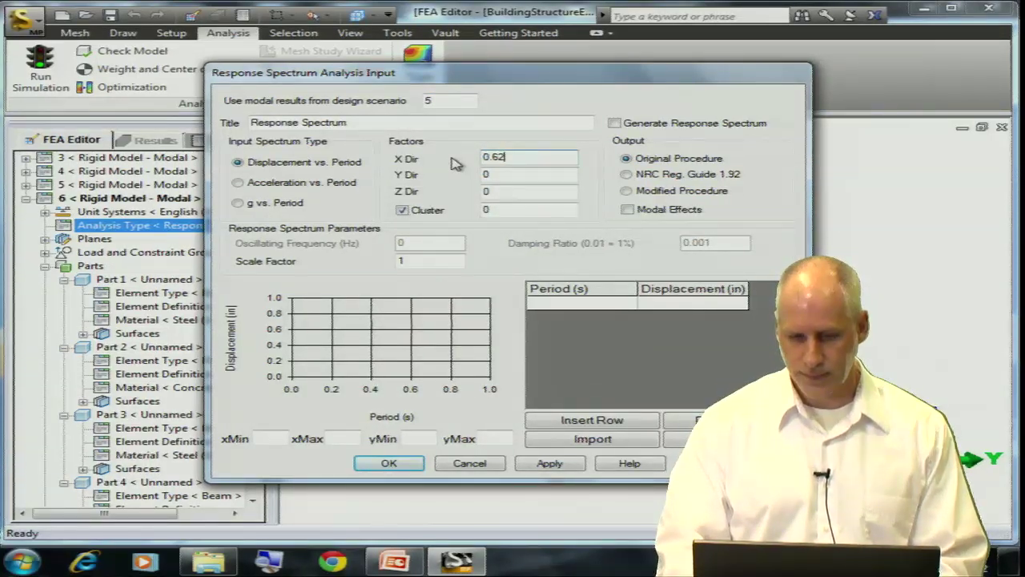
key("BackSpace")
key("BackSpace")
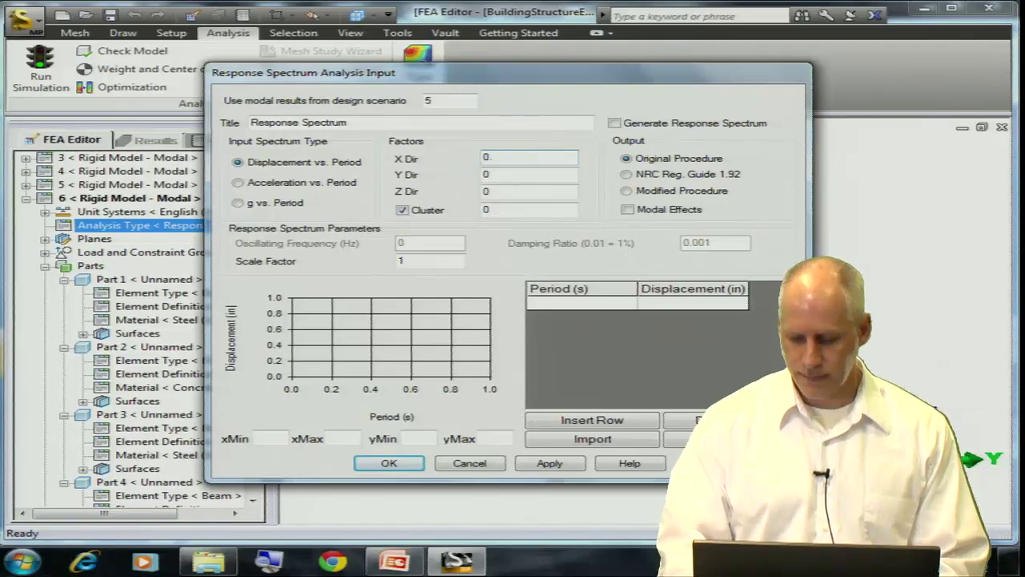
type("0625")
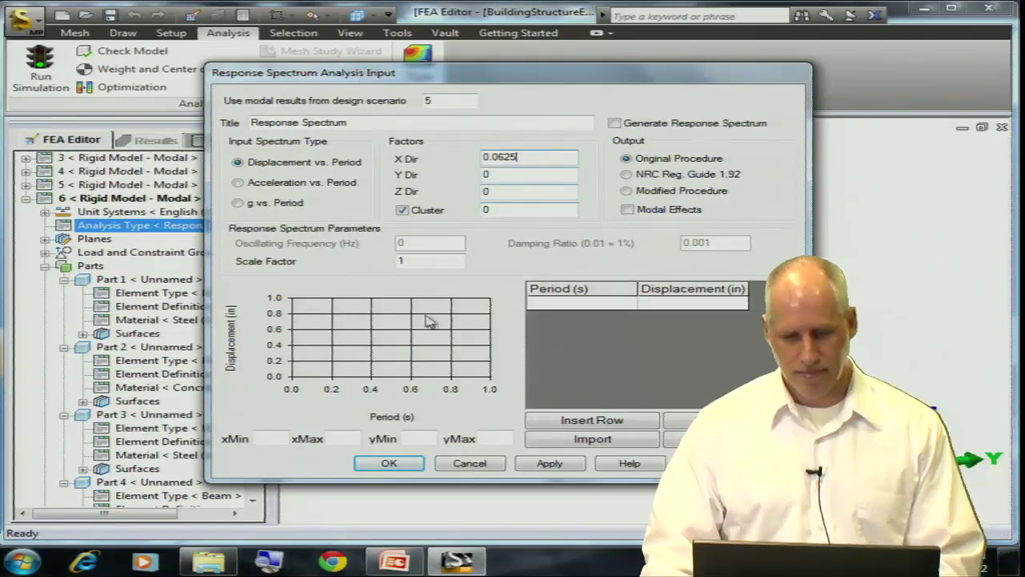
- Import the rock and stiff clay Type 2 spectrum file and accept both dialogs
left_click(585, 440)
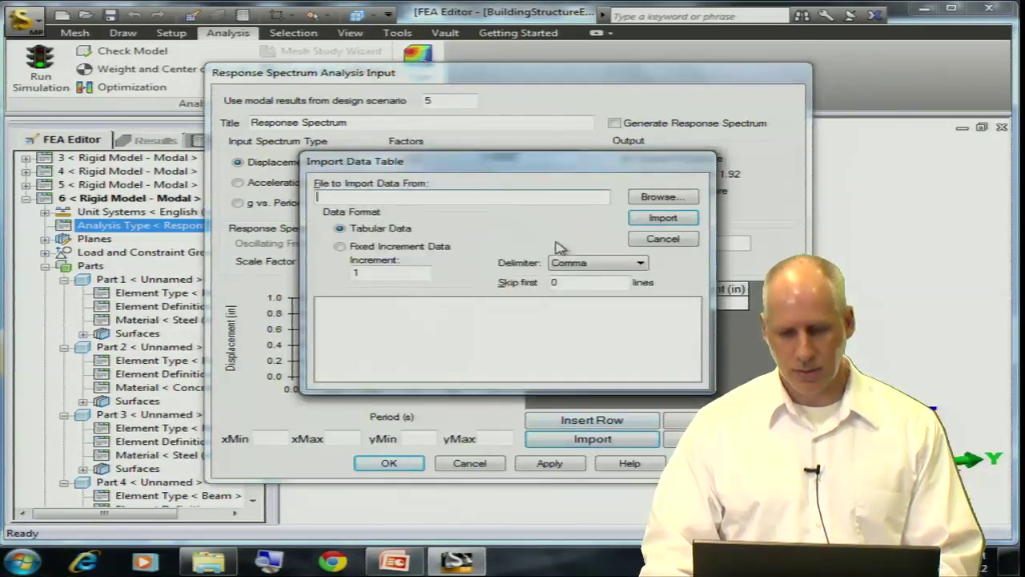
left_click(664, 196)
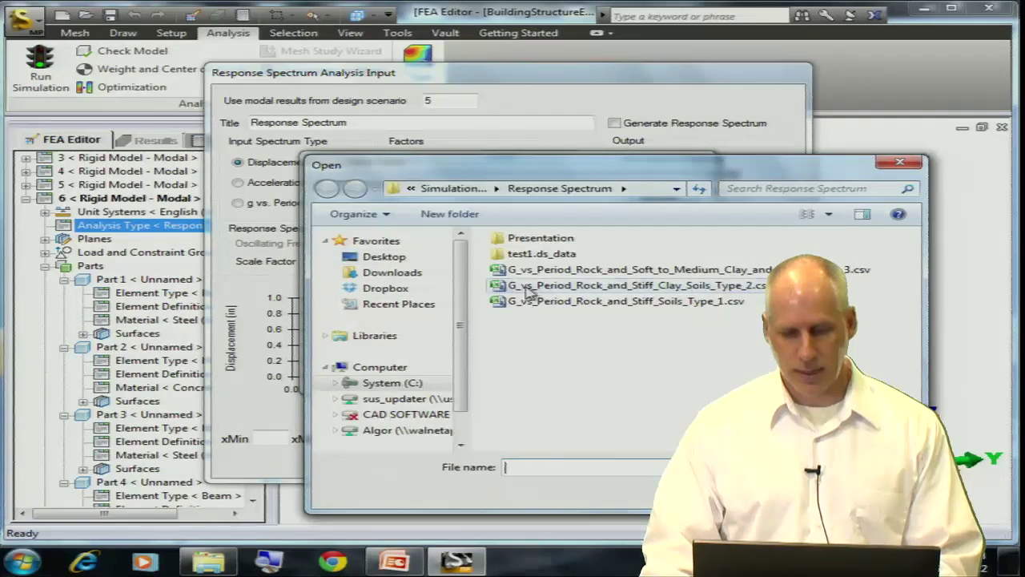
left_click(713, 286)
key("Return")
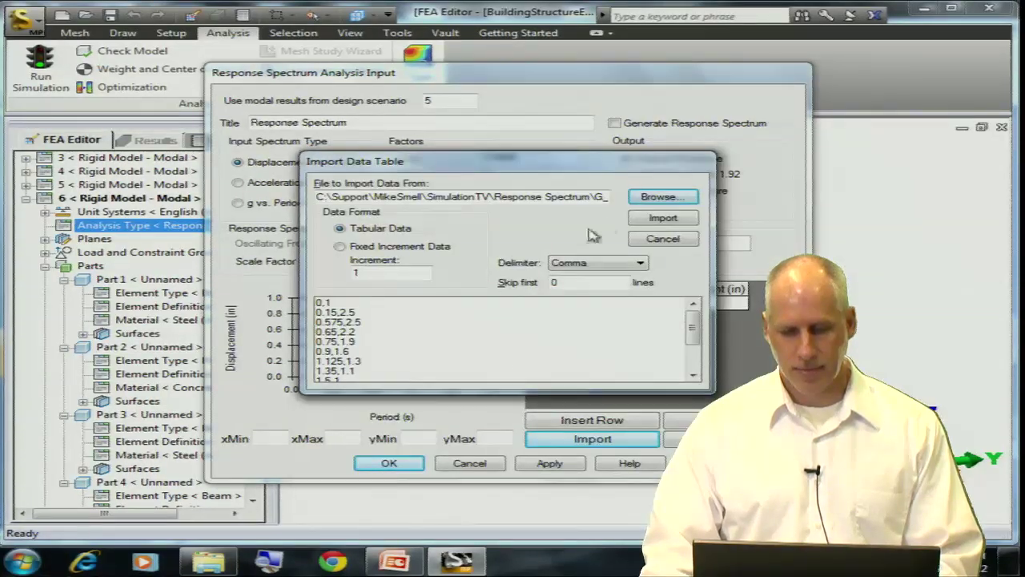
left_click(662, 217)
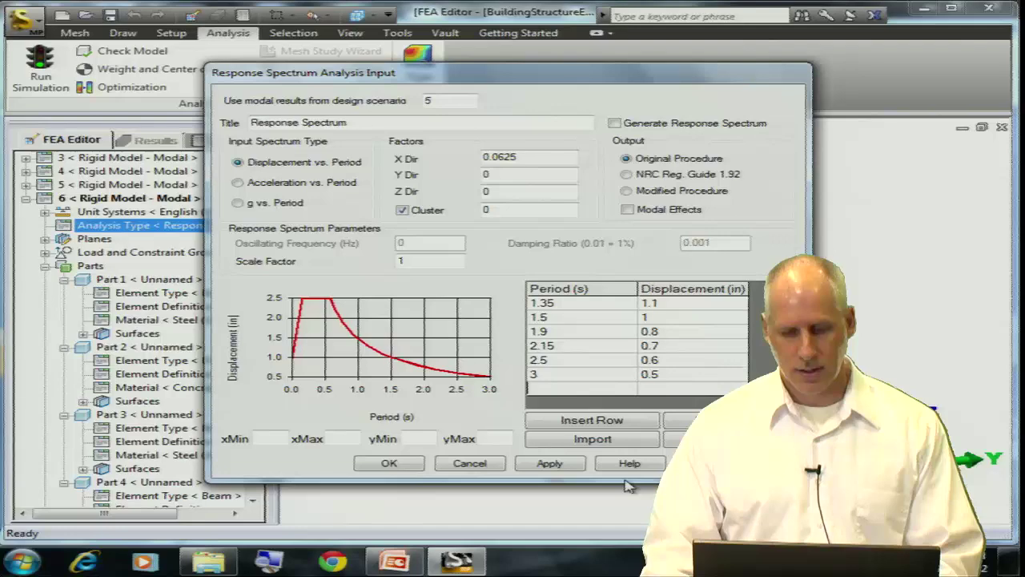
left_click(388, 463)
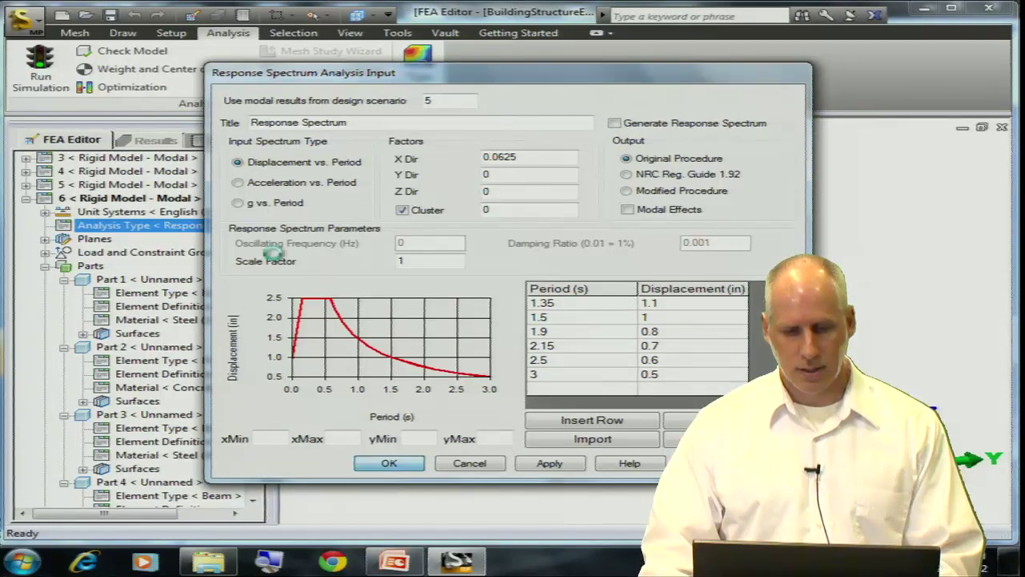
left_click(437, 330)
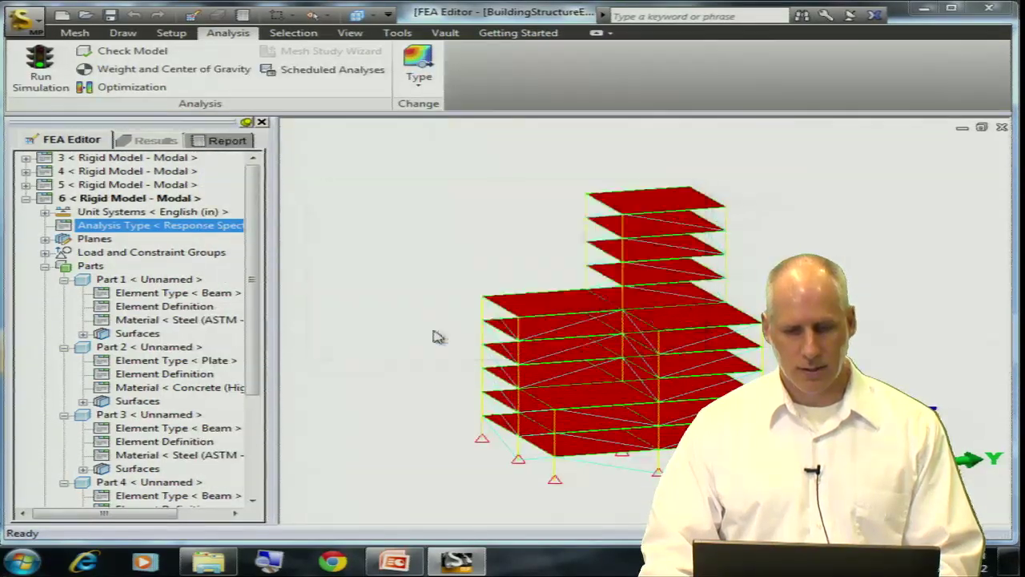
- Run scenario 6's response spectrum analysis and view displacement peaking at 0.119242 in
left_click(49, 74)
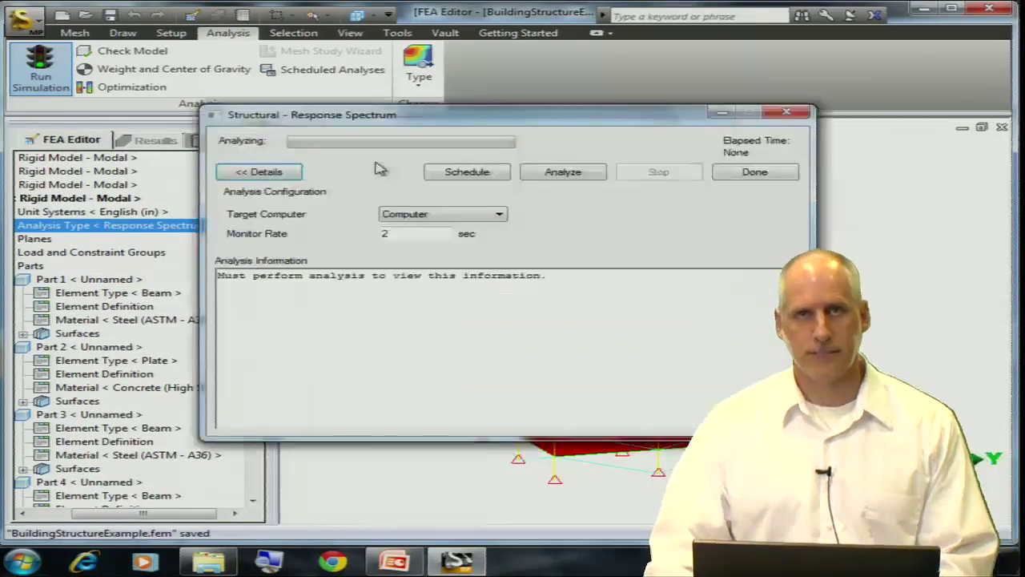
left_click(555, 175)
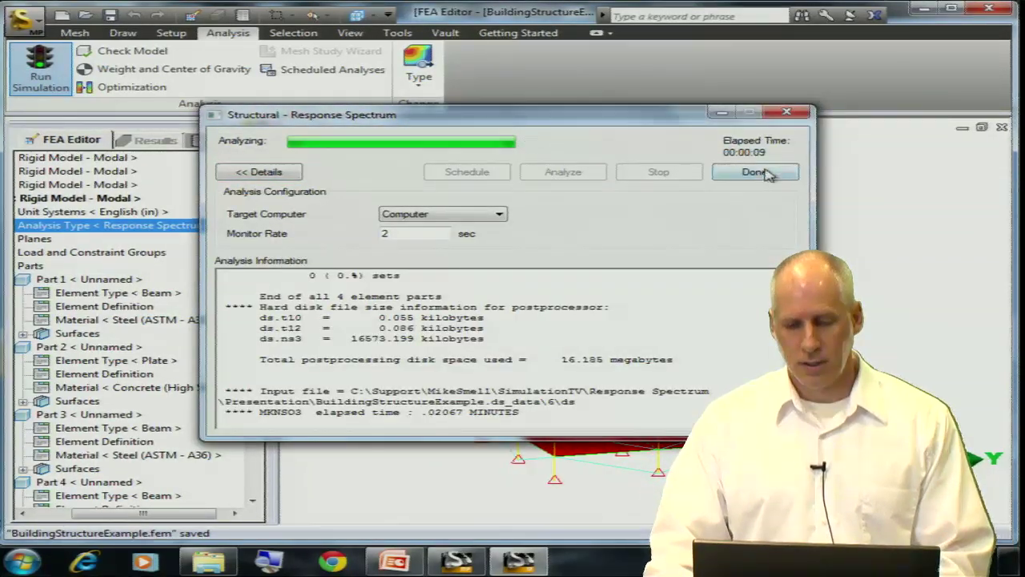
left_click(759, 172)
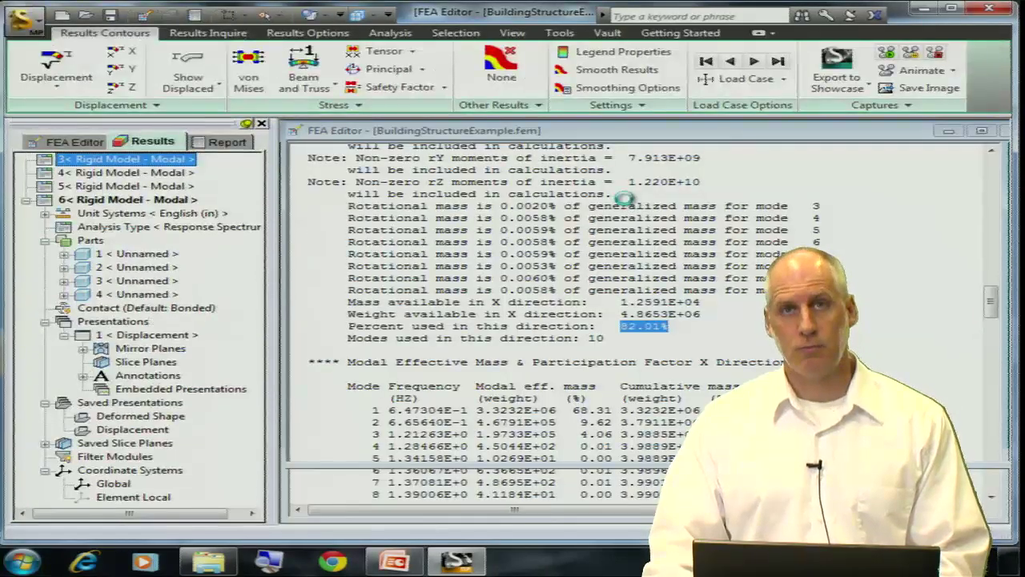